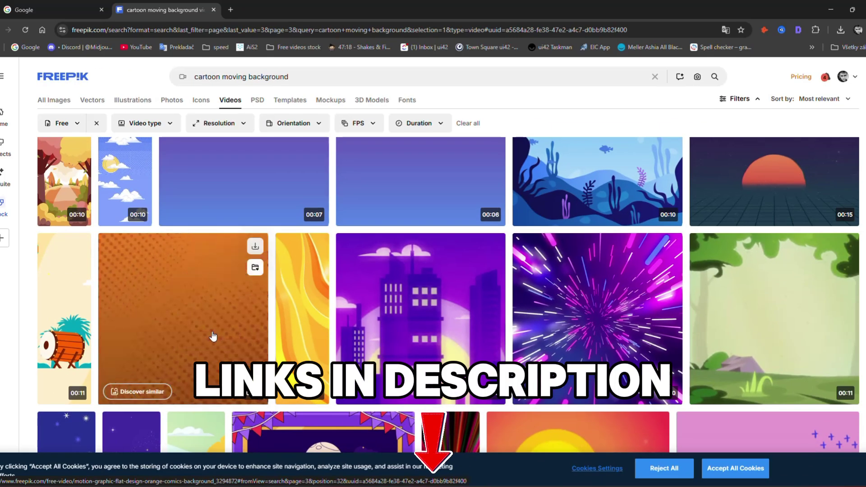
# Open the orange comics motion graphic background video on Freepik and review its file details and license
pyautogui.click(213, 336)
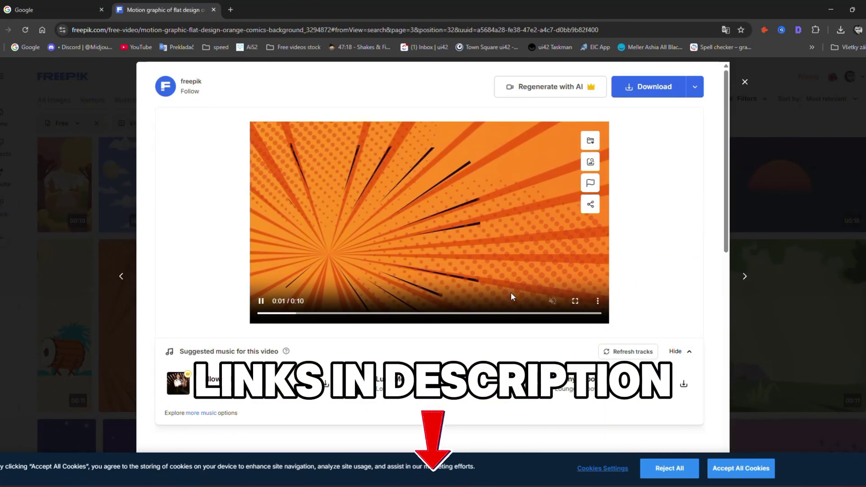
pyautogui.scroll(-10, 511, 294)
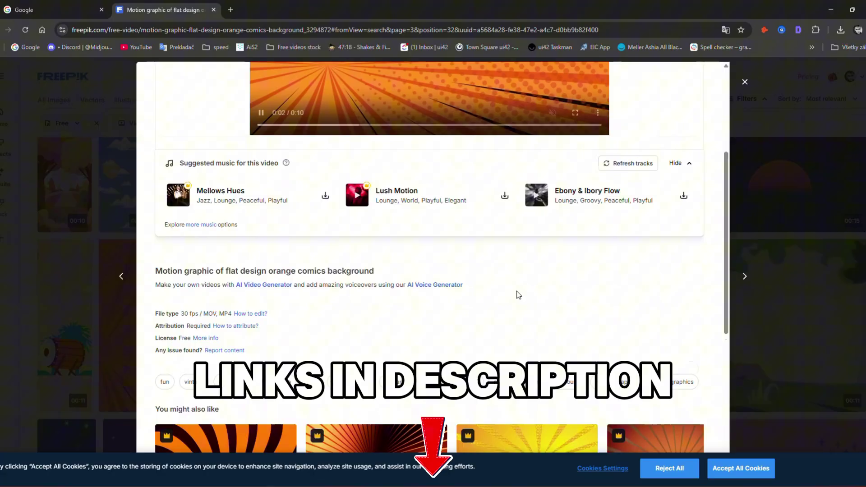
pyautogui.scroll(10, 517, 295)
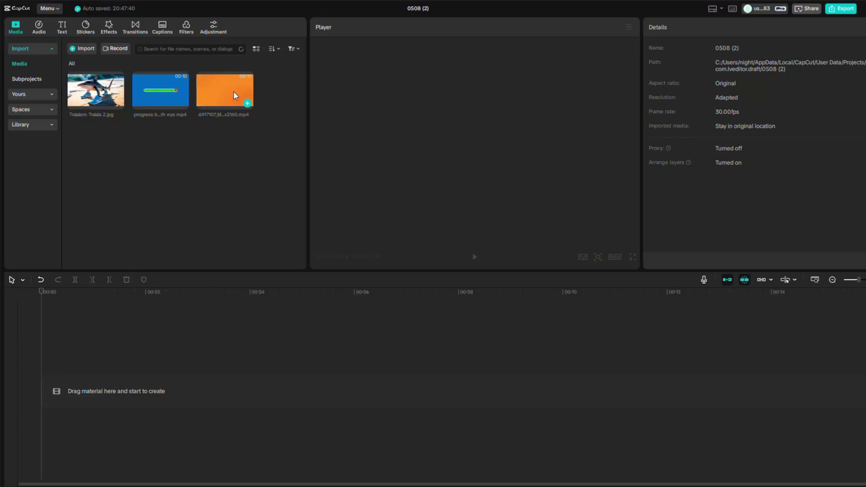
# In CapCut, place the orange background twice in a row on the timeline, with the progress bar clip on a track above from the start
pyautogui.moveTo(225, 92); pyautogui.dragTo(110, 388)
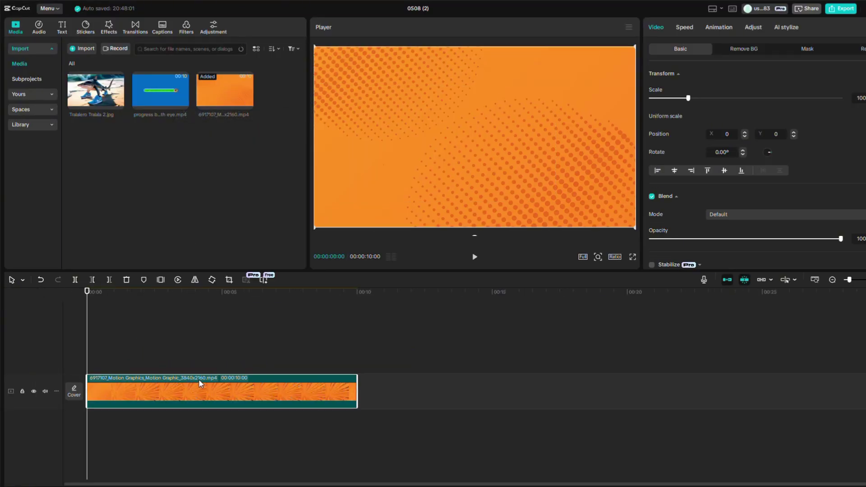
pyautogui.moveTo(164, 401); pyautogui.dragTo(432, 391)
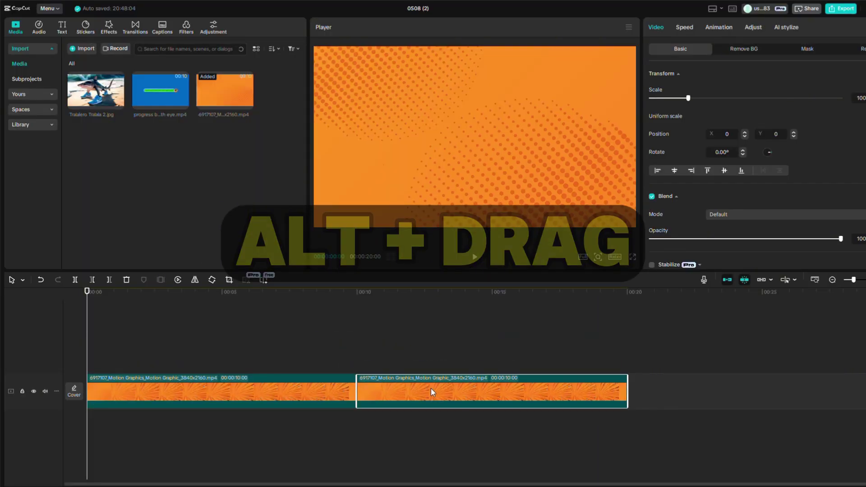
pyautogui.moveTo(164, 96); pyautogui.dragTo(92, 358)
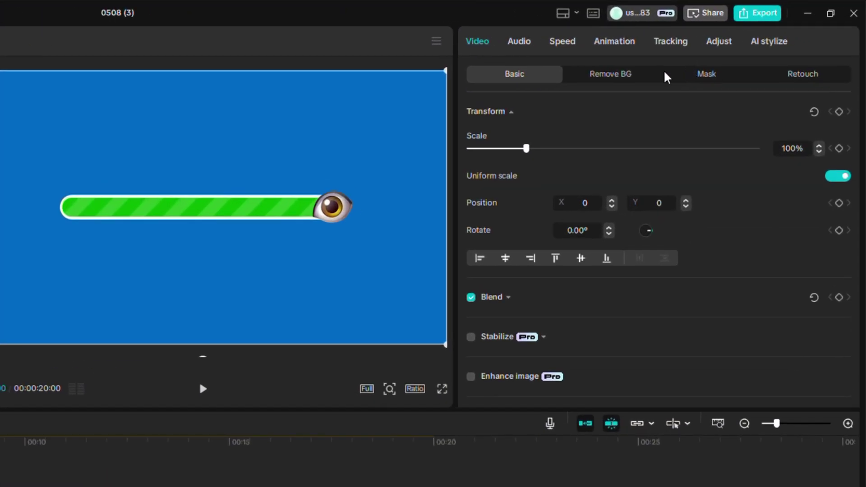
# Enable chroma key on the progress bar clip and sample its blue background as the key color
pyautogui.click(626, 81)
pyautogui.click(471, 179)
pyautogui.click(523, 203)
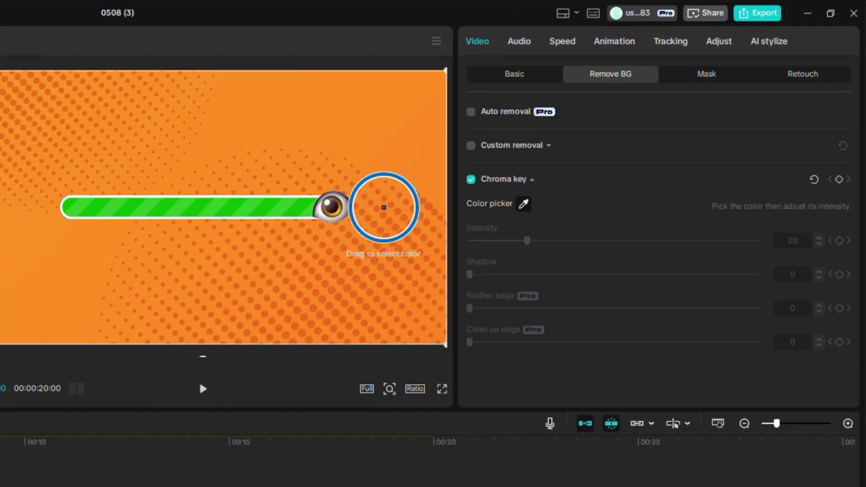
pyautogui.click(380, 203)
# Refine the chroma key with clean up edge 100, feather edge 23 and intensity 9
pyautogui.scroll(6, 278, 193)
pyautogui.moveTo(861, 353); pyautogui.dragTo(758, 342)
pyautogui.moveTo(470, 308); pyautogui.dragTo(556, 308)
pyautogui.scroll(-1, 243, 258)
pyautogui.moveTo(243, 258); pyautogui.dragTo(10, 258)
pyautogui.moveTo(556, 308); pyautogui.dragTo(536, 311)
pyautogui.moveTo(527, 241); pyautogui.dragTo(496, 242)
pyautogui.scroll(-5, 191, 293)
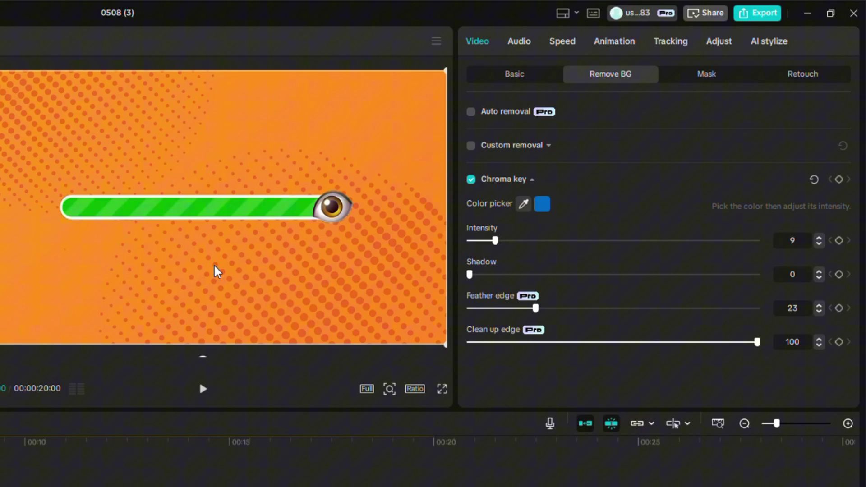
# Scale the progress bar clip to 127% and place the bar horizontally centered near the lower edge of the video frame
pyautogui.click(513, 75)
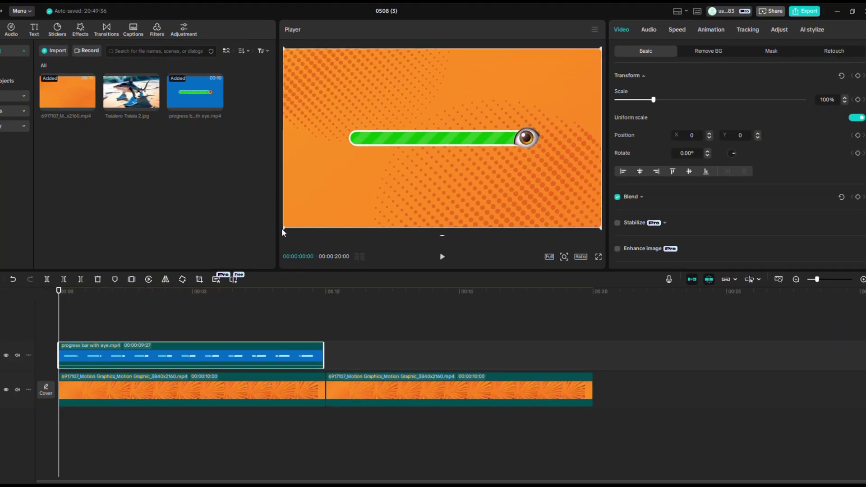
pyautogui.moveTo(448, 141); pyautogui.dragTo(445, 213)
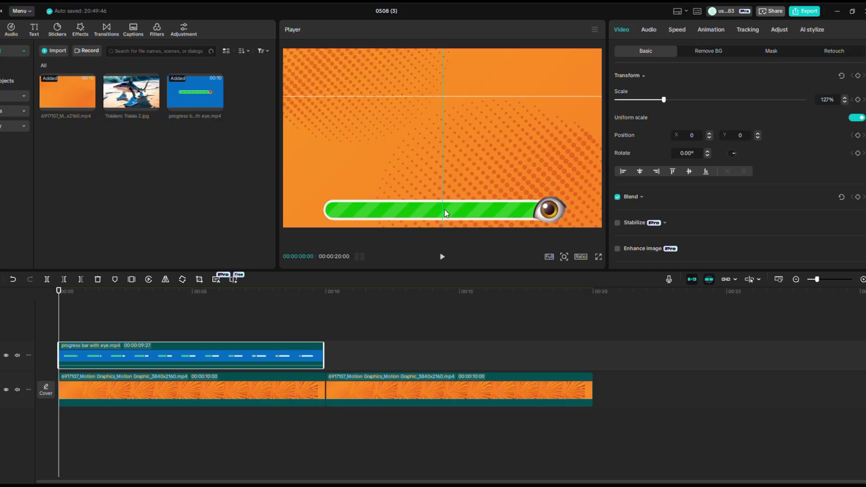
# Apply the Slide Up entrance animation to the progress bar clip with a duration of 0.2 s
pyautogui.click(712, 30)
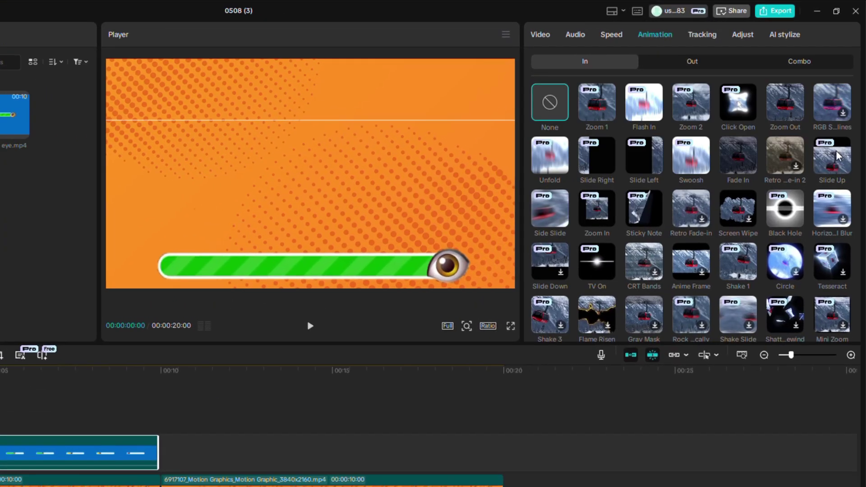
pyautogui.click(833, 155)
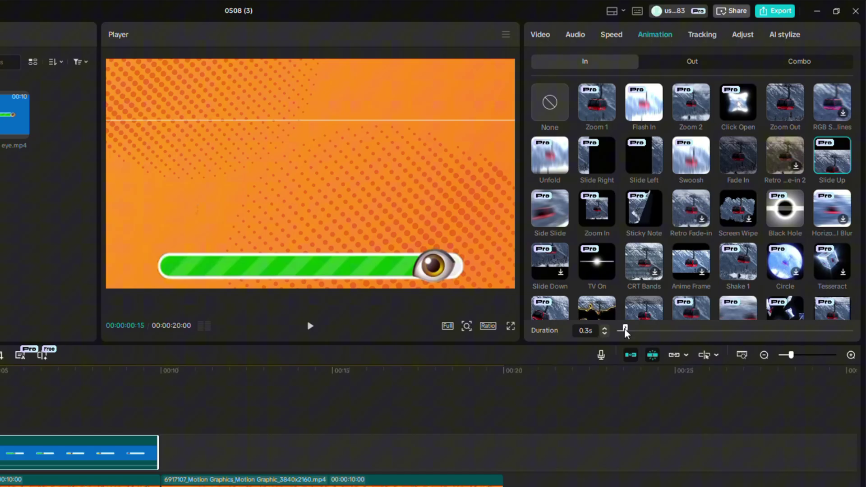
pyautogui.moveTo(625, 332); pyautogui.dragTo(621, 330)
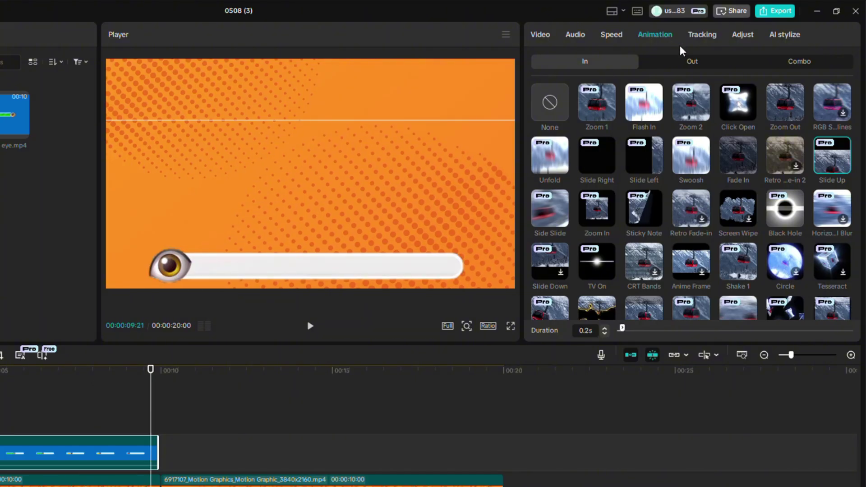
# Apply the Slide Down exit animation to the progress bar clip, adjust its duration and play back the result
pyautogui.click(680, 62)
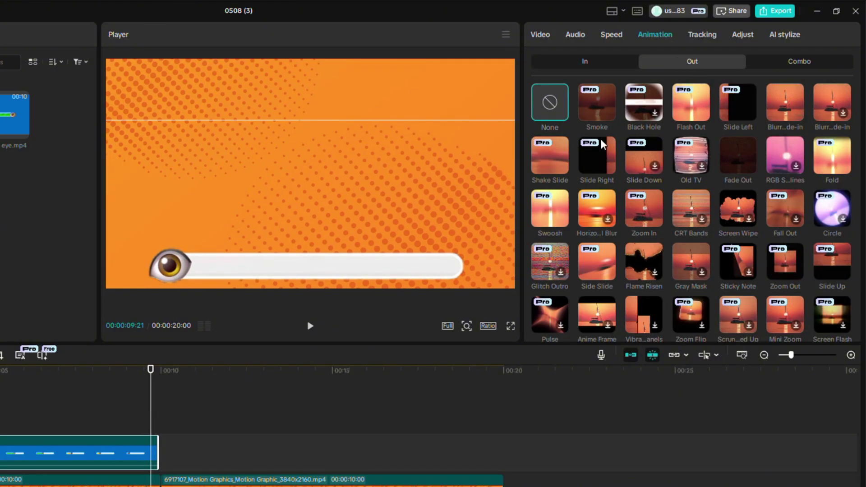
pyautogui.click(637, 143)
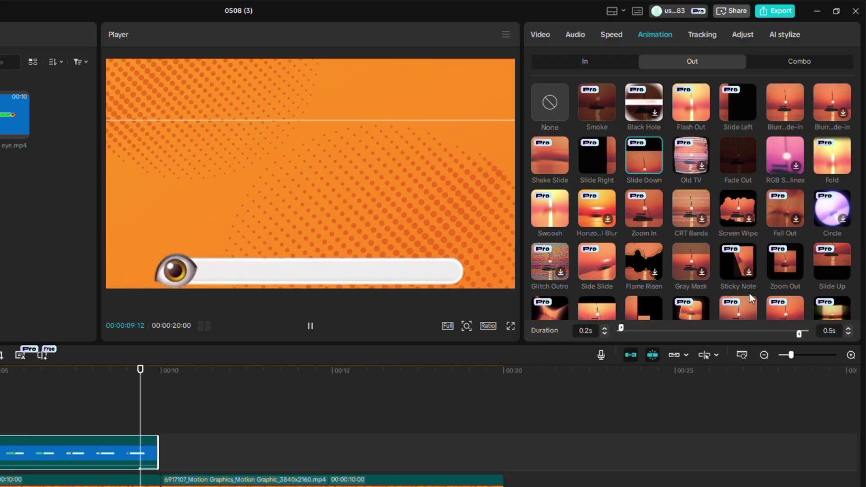
pyautogui.moveTo(796, 336); pyautogui.dragTo(799, 336)
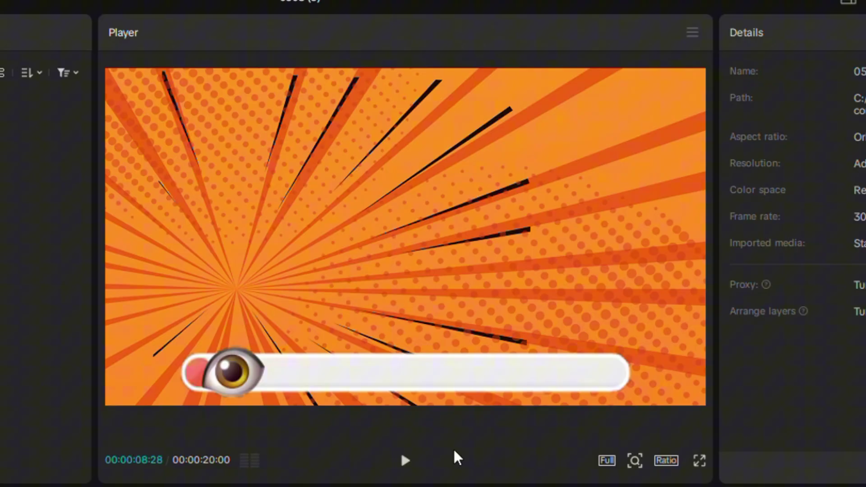
pyautogui.click(401, 462)
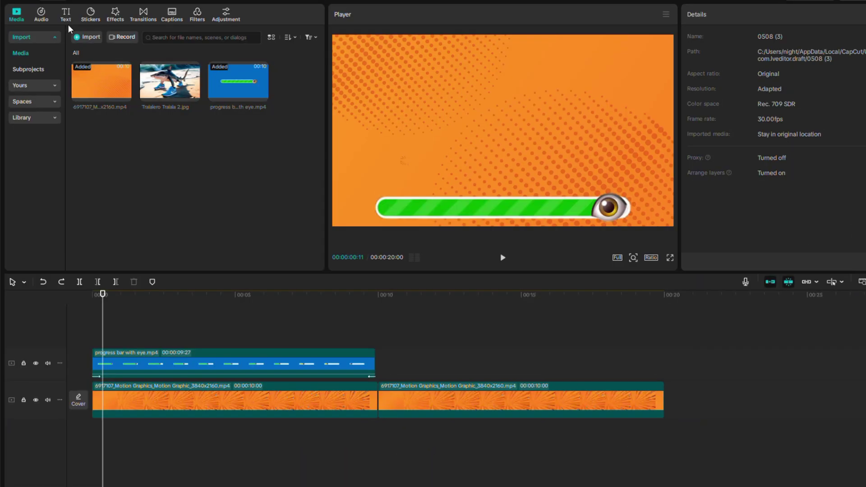
# Add a default text clip at the start of the timeline and change its text to "1"
pyautogui.click(66, 15)
pyautogui.click(108, 68)
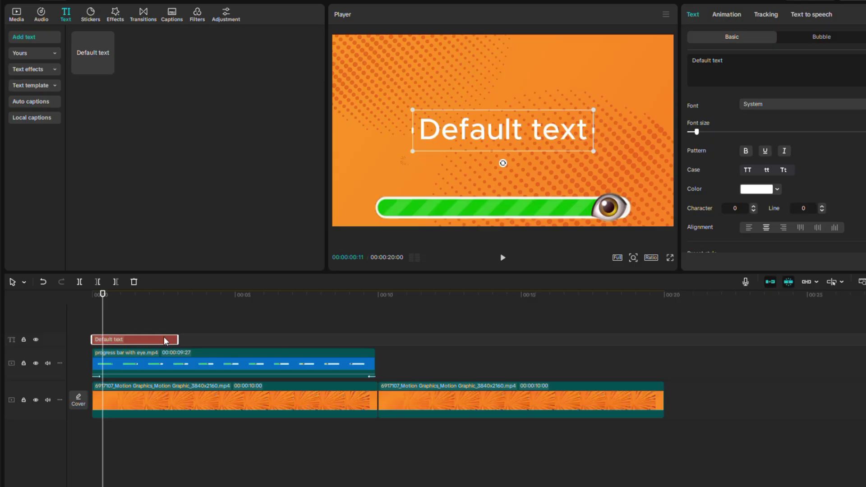
pyautogui.write('1')
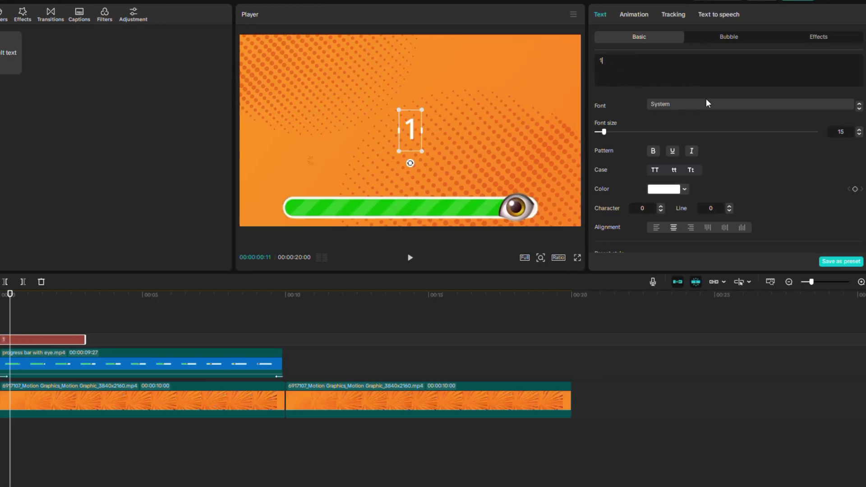
# Set the number text's font to Rubik-Bold and its color to red
pyautogui.click(704, 105)
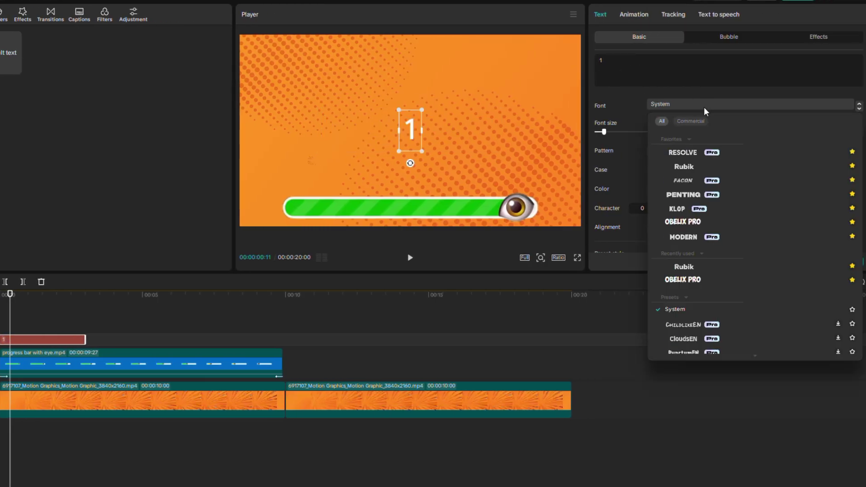
pyautogui.click(708, 166)
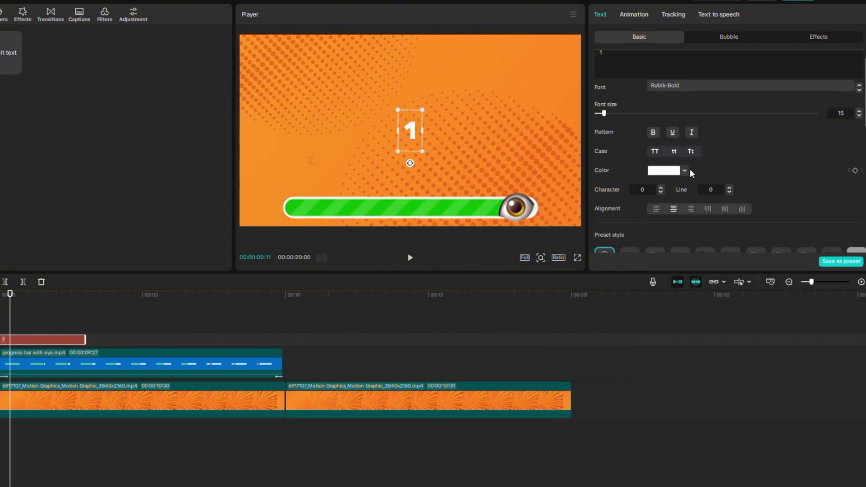
pyautogui.click(686, 170)
pyautogui.click(698, 191)
pyautogui.moveTo(754, 187); pyautogui.dragTo(770, 181)
pyautogui.click(771, 180)
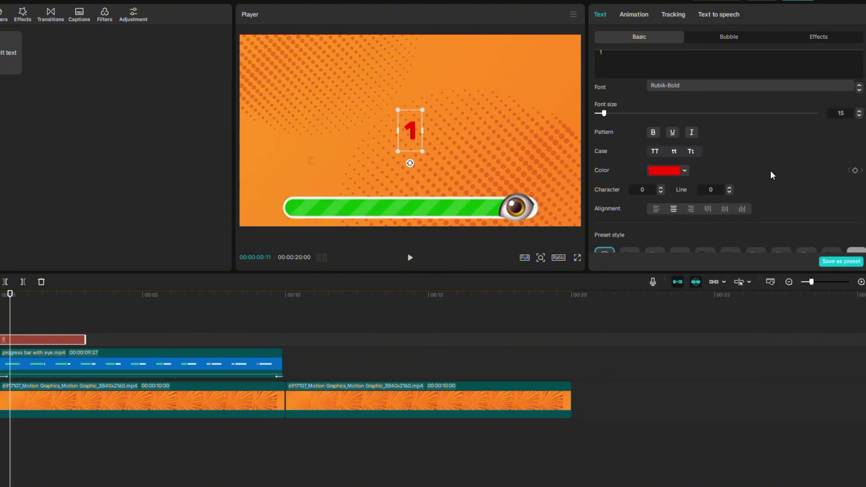
# Turn on the background behind the number "1" and make it white
pyautogui.scroll(-5, 762, 170)
pyautogui.scroll(-3, 632, 185)
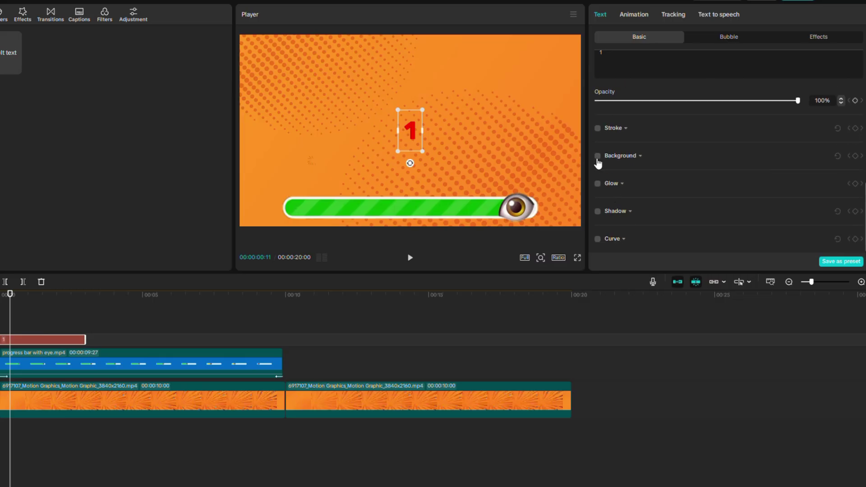
pyautogui.click(598, 157)
pyautogui.click(659, 220)
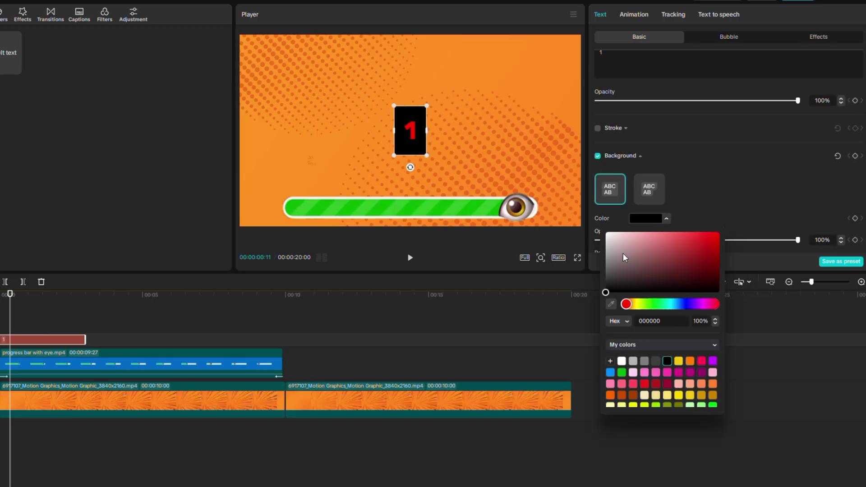
pyautogui.click(604, 234)
pyautogui.click(727, 191)
# Shape the number's background into a circle with rounded rectangle 100%, height 0% and width 27%
pyautogui.scroll(-5, 708, 194)
pyautogui.scroll(1, 693, 196)
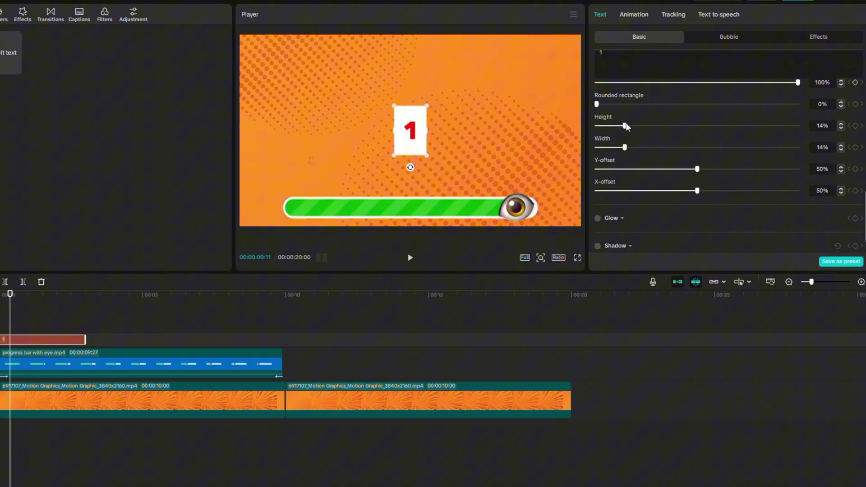
pyautogui.moveTo(597, 105); pyautogui.dragTo(672, 106)
pyautogui.moveTo(625, 127); pyautogui.dragTo(594, 127)
pyautogui.moveTo(625, 149); pyautogui.dragTo(638, 150)
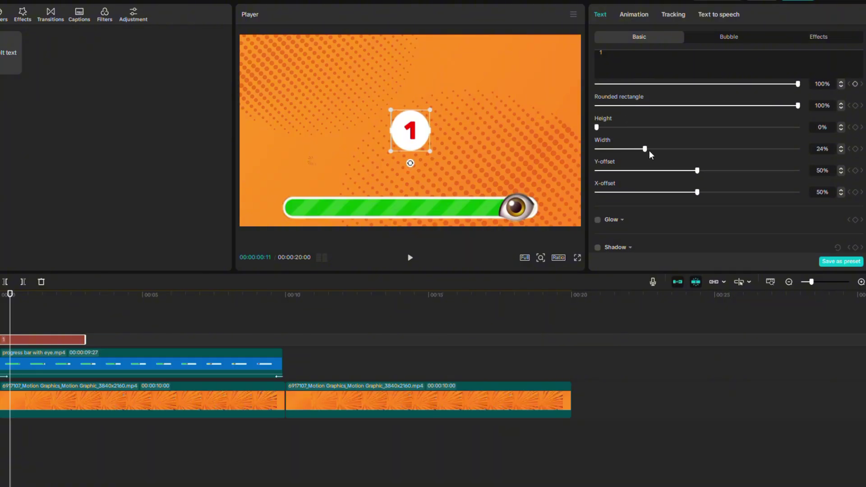
# Scale the number badge to 83% and place it in the video frame's upper-left corner at about X -1572, Y 819, keeping font size 15
pyautogui.moveTo(421, 136); pyautogui.dragTo(284, 75)
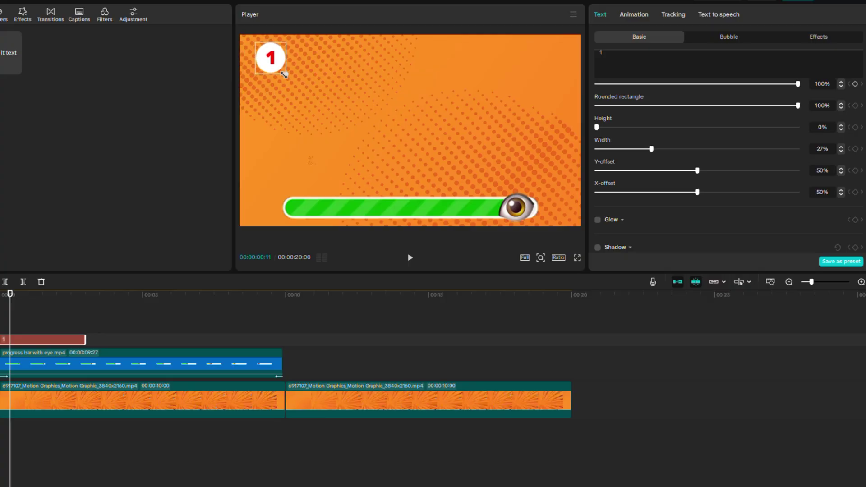
pyautogui.scroll(10, 697, 149)
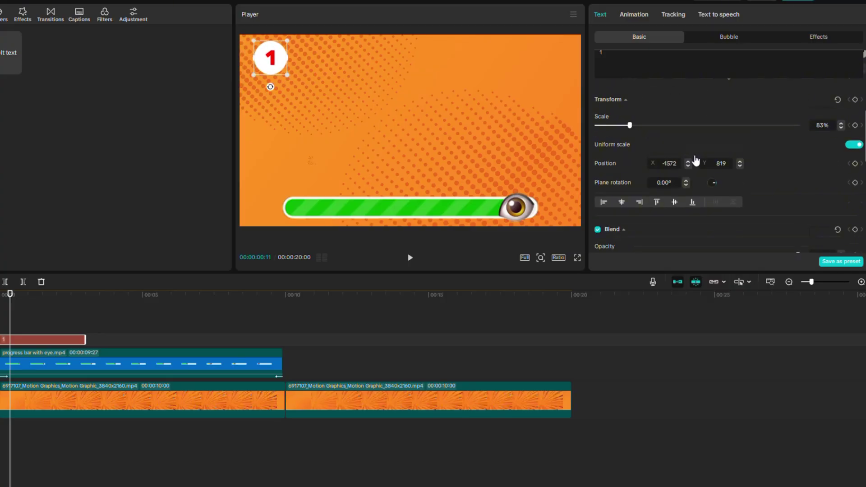
pyautogui.click(607, 85)
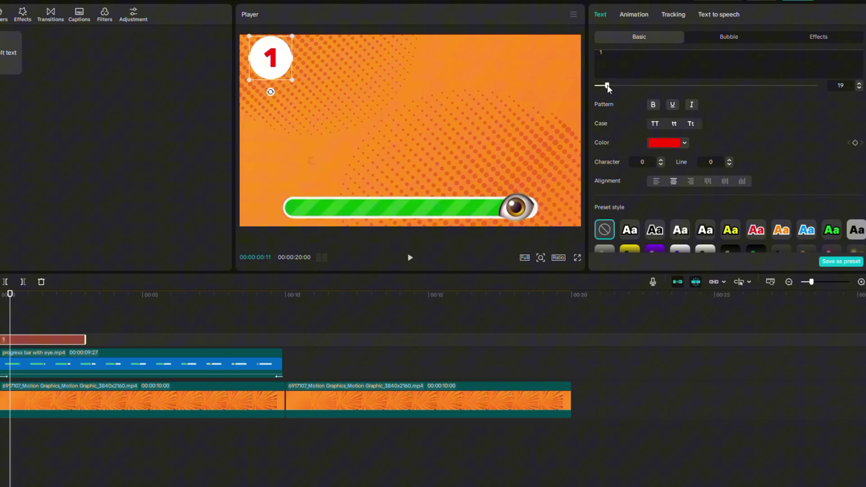
pyautogui.moveTo(608, 86); pyautogui.dragTo(603, 85)
# Change the number's font to Obelix Pro and extend its clip to the end of the second background clip
pyautogui.scroll(2, 697, 148)
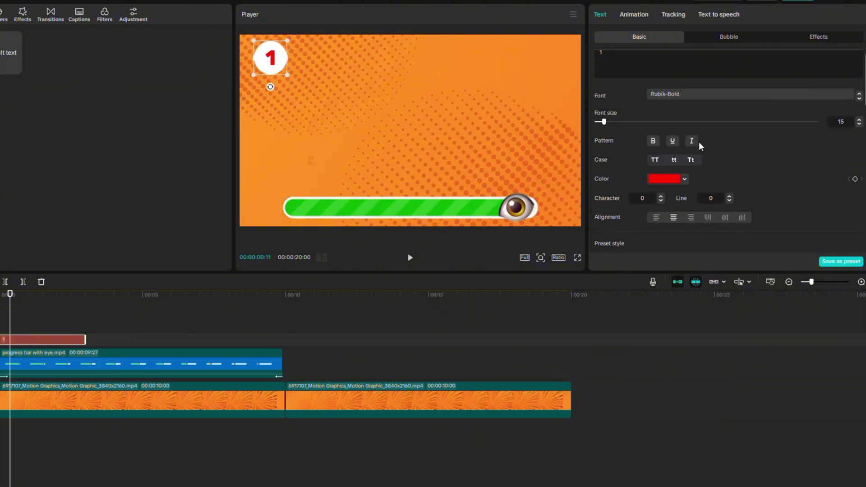
pyautogui.click(695, 95)
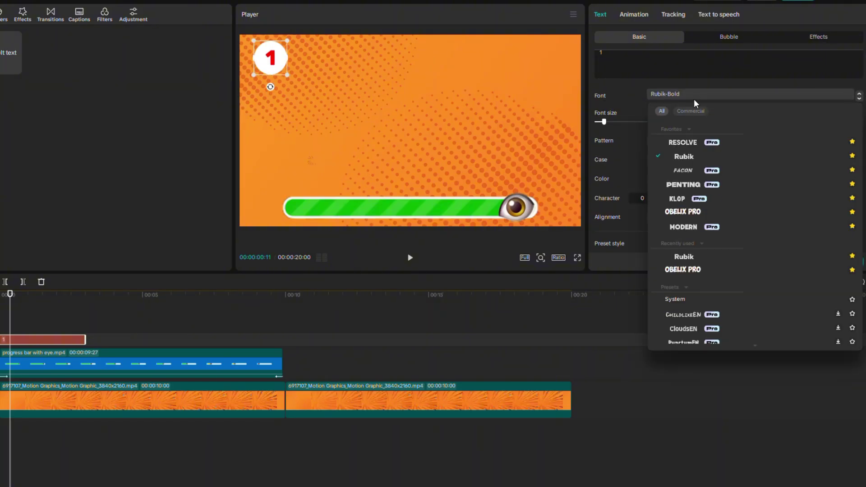
pyautogui.click(712, 212)
pyautogui.moveTo(85, 339); pyautogui.dragTo(572, 339)
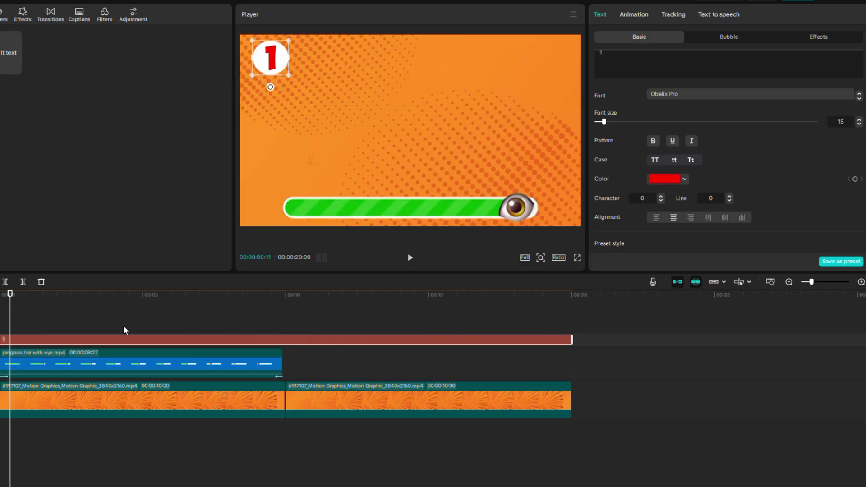
# Add a second default text clip and change its text to "Guess the brainrot"
pyautogui.click(123, 326)
pyautogui.click(15, 67)
pyautogui.moveTo(631, 60); pyautogui.dragTo(561, 63)
pyautogui.write('Guess ')
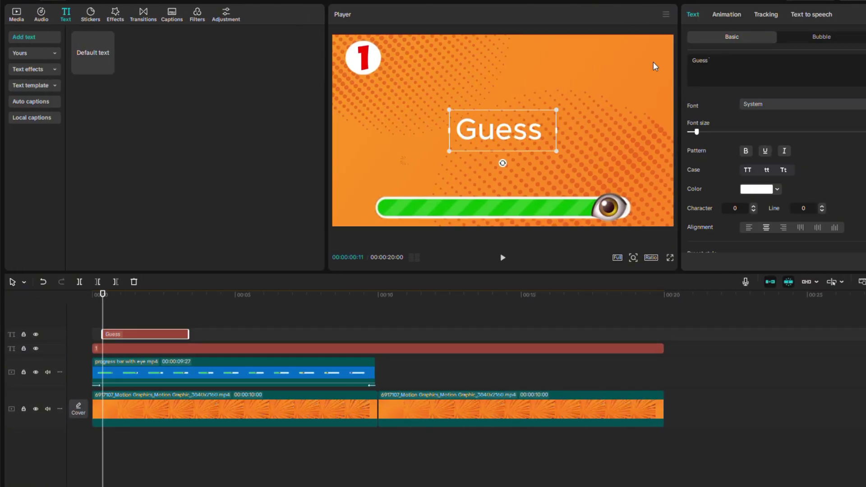
pyautogui.write(' the brainrot')
# Set the title's font to Obelix Pro, scale it to 81% and place it beside the number badge at about X 276, Y 816
pyautogui.click(767, 104)
pyautogui.click(767, 271)
pyautogui.moveTo(396, 146); pyautogui.dragTo(369, 146)
pyautogui.moveTo(503, 131); pyautogui.dragTo(527, 58)
# Enable the stroke on the "Guess the brainrot" title to give its letters a dark outline
pyautogui.scroll(-4, 803, 126)
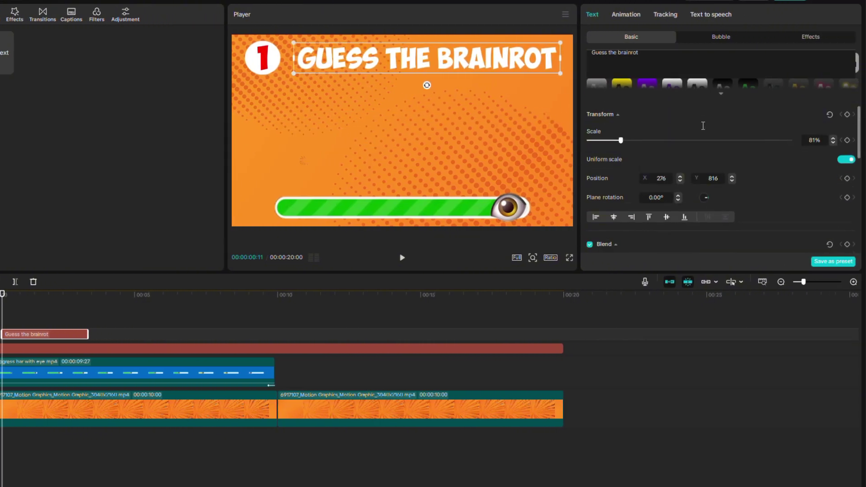
pyautogui.scroll(-6, 686, 135)
pyautogui.scroll(2, 609, 153)
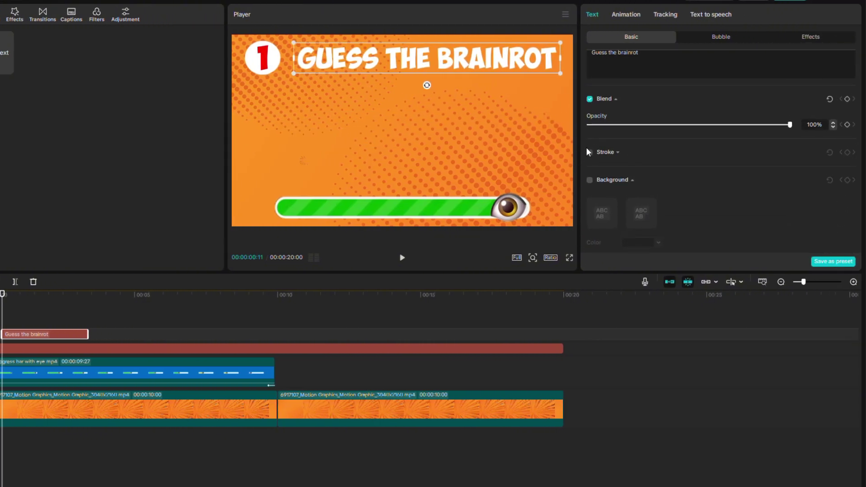
pyautogui.click(589, 152)
# Color only the word "brainrot" in the title cyan and extend the title clip to the end of the second background clip
pyautogui.scroll(5, 703, 139)
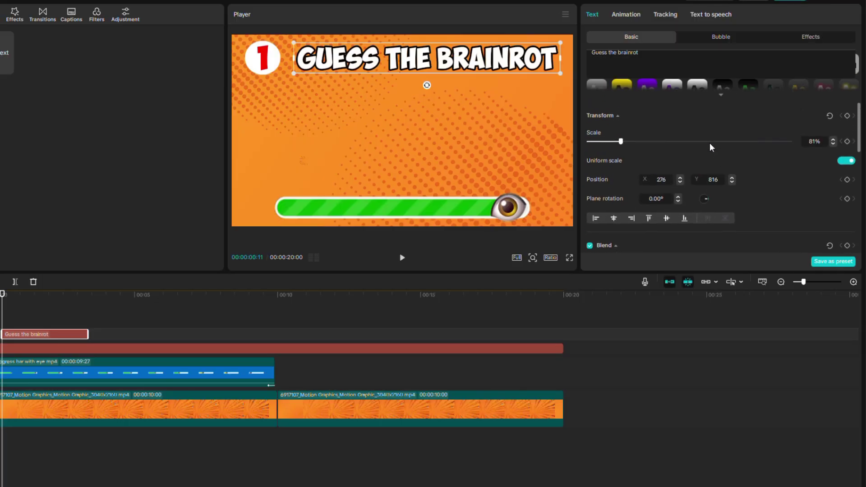
pyautogui.scroll(5, 711, 146)
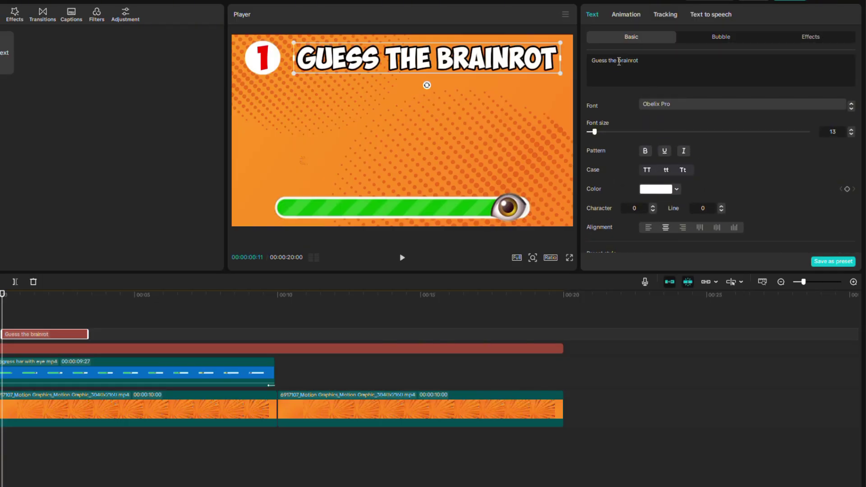
pyautogui.click(663, 189)
pyautogui.click(729, 201)
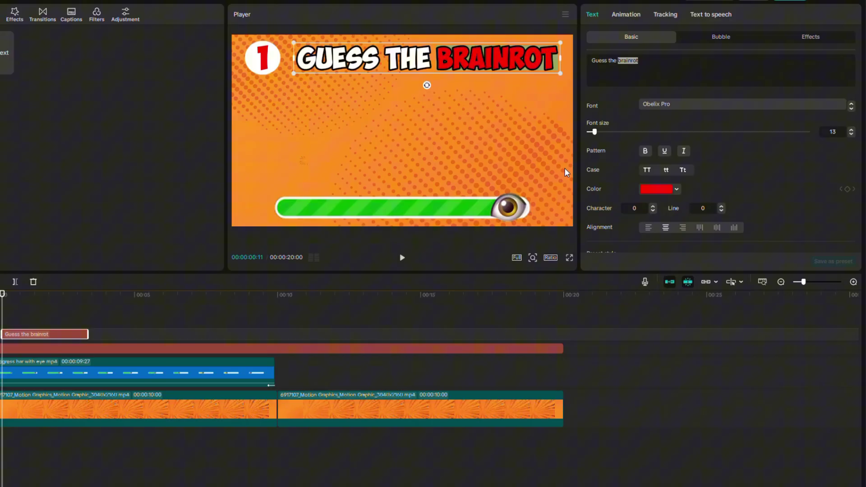
pyautogui.click(661, 191)
pyautogui.click(675, 276)
pyautogui.moveTo(684, 279); pyautogui.dragTo(690, 276)
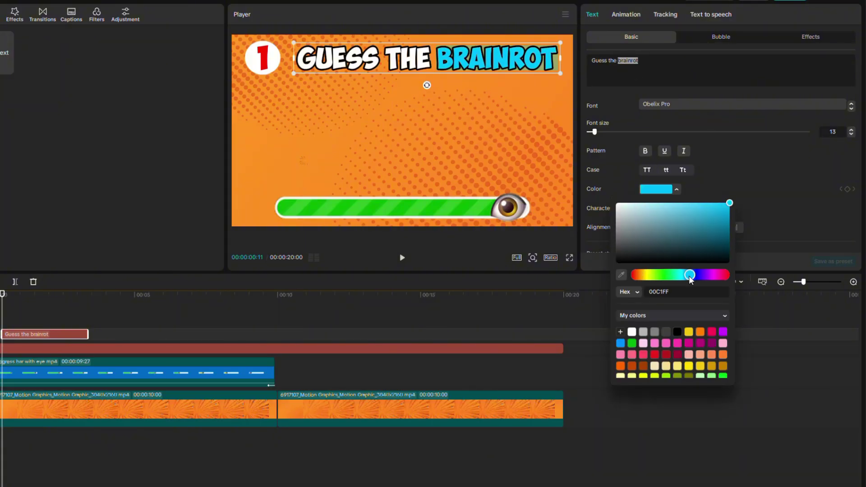
pyautogui.click(622, 101)
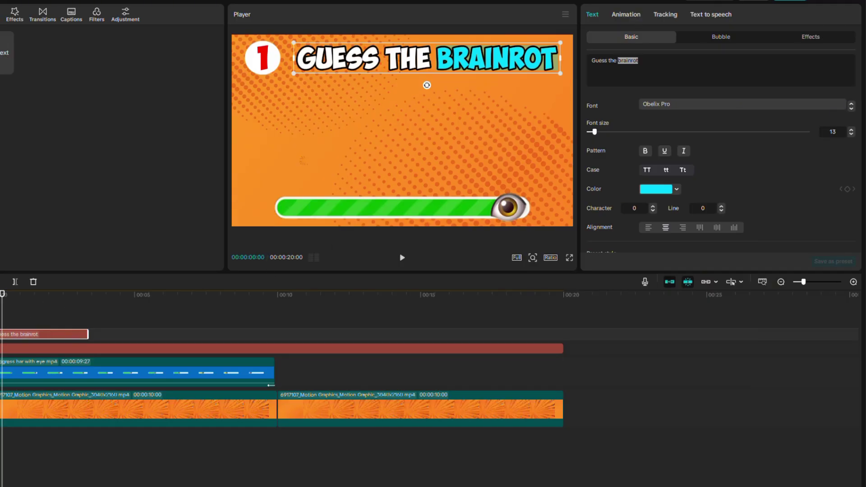
pyautogui.moveTo(88, 334); pyautogui.dragTo(563, 334)
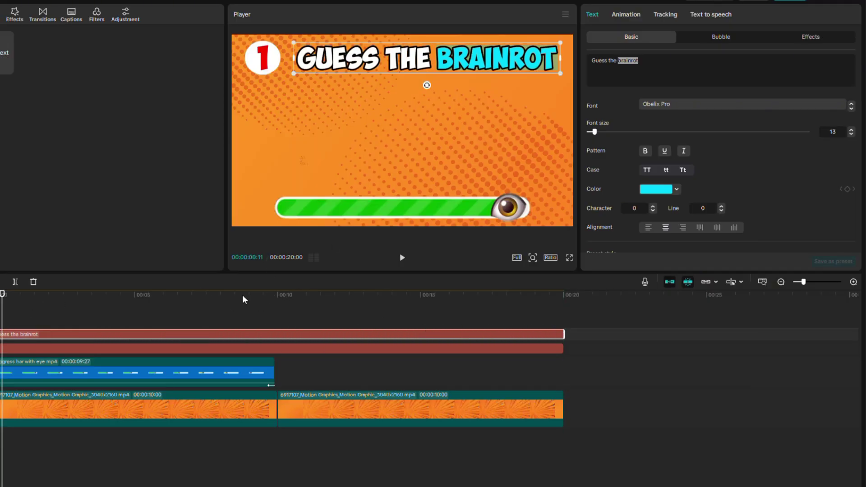
# Place Tralalero Tralala 2.jpg on a new track above the titles at the timeline start and extend its clip to 15 seconds
pyautogui.click(83, 303)
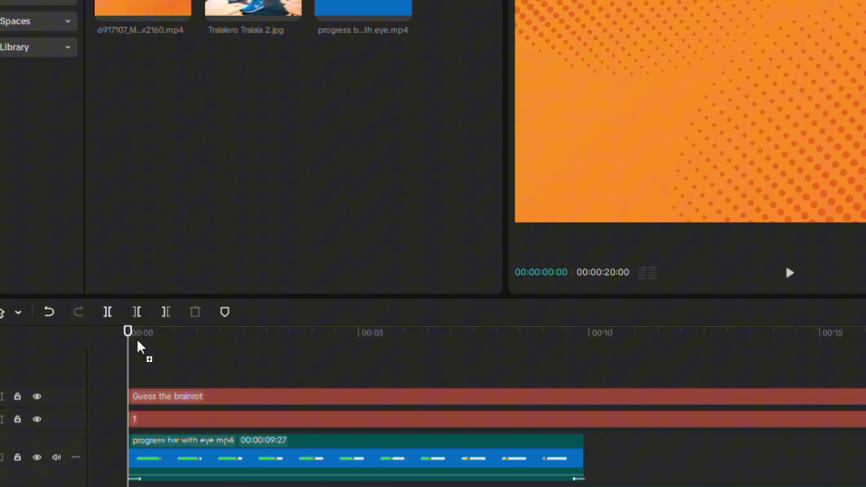
pyautogui.moveTo(141, 348); pyautogui.dragTo(126, 368)
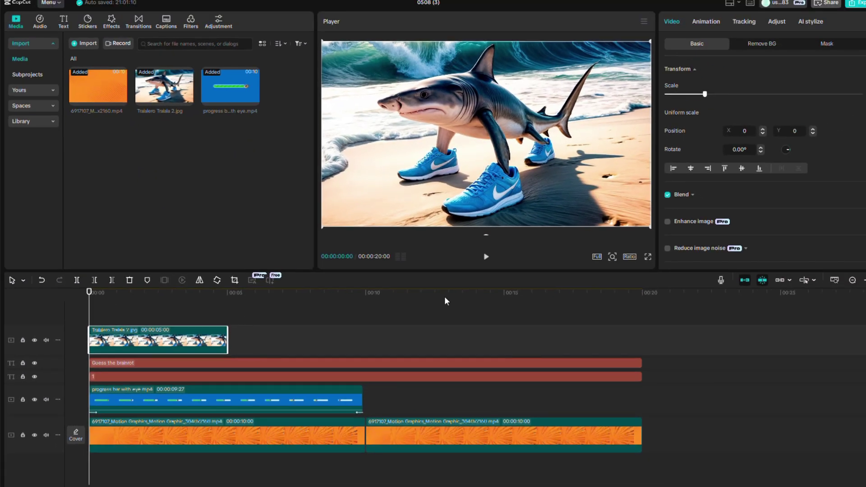
pyautogui.moveTo(447, 298); pyautogui.dragTo(506, 318)
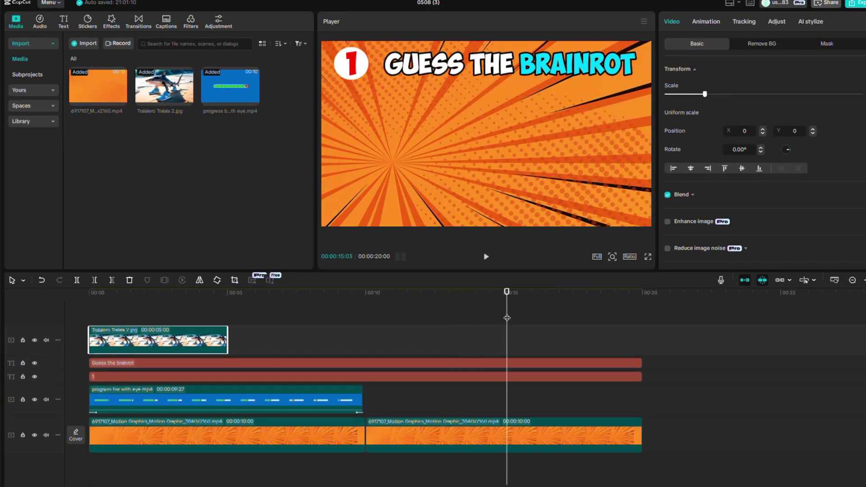
pyautogui.moveTo(228, 334); pyautogui.dragTo(504, 328)
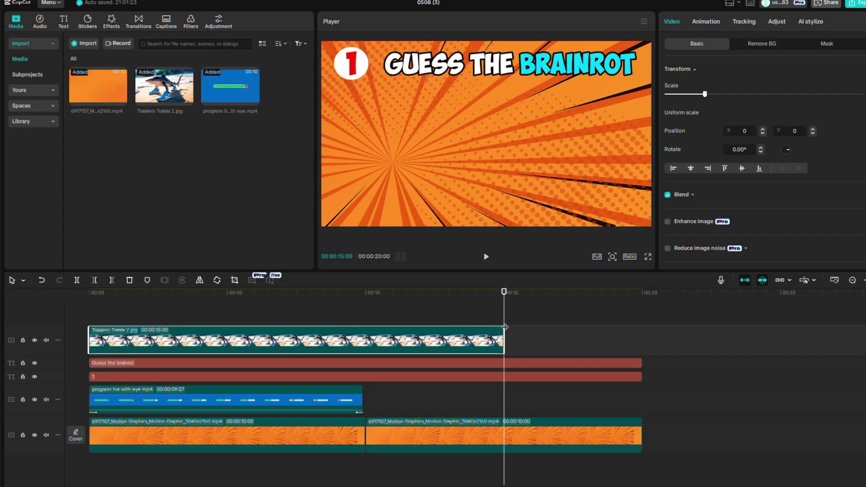
# Scale the shark image down to 47% and position it at X -830, Y 0 above the progress bar
pyautogui.moveTo(503, 292); pyautogui.dragTo(412, 292)
pyautogui.moveTo(321, 226); pyautogui.dragTo(450, 173)
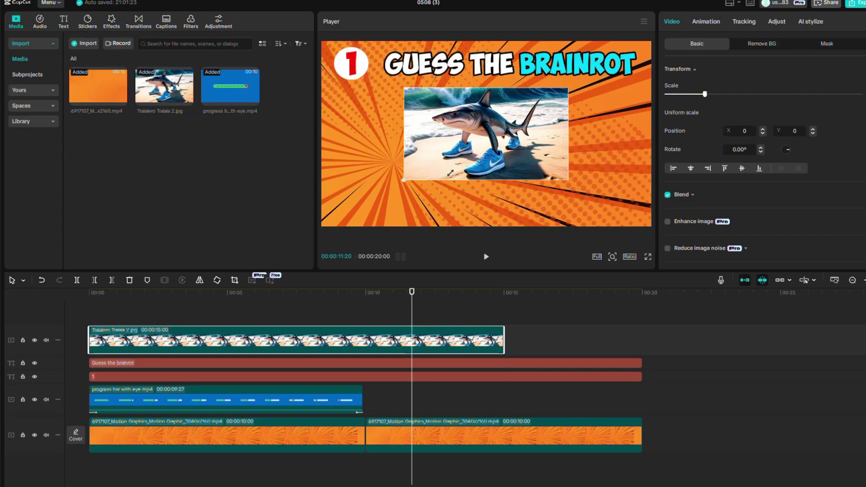
pyautogui.moveTo(486, 134); pyautogui.dragTo(422, 138)
pyautogui.moveTo(506, 183); pyautogui.dragTo(501, 181)
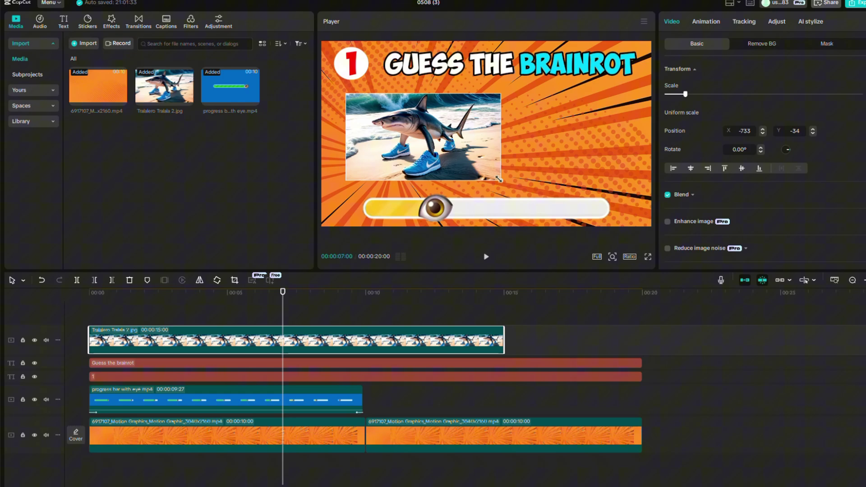
pyautogui.moveTo(423, 137); pyautogui.dragTo(415, 133)
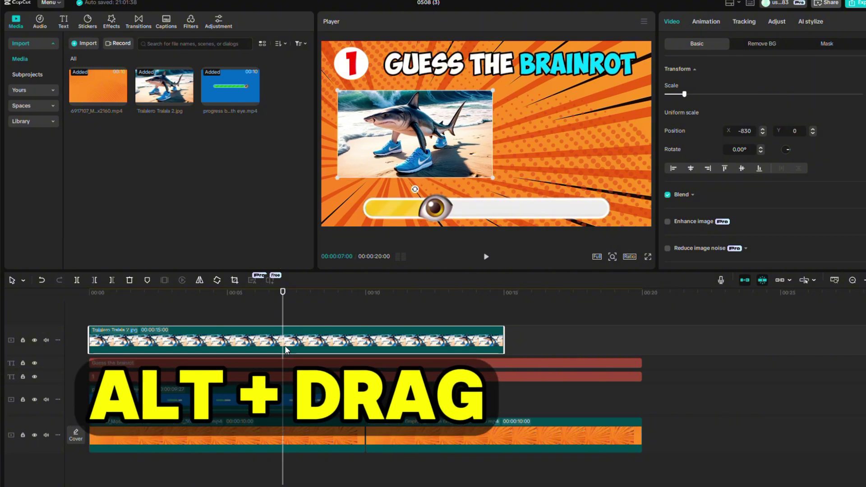
# Duplicate the shark image clip onto a track directly above it and set the lower copy's scale to 50%
pyautogui.keyDown('alt'); pyautogui.moveTo(285, 350); pyautogui.dragTo(300, 339); pyautogui.keyUp('alt')
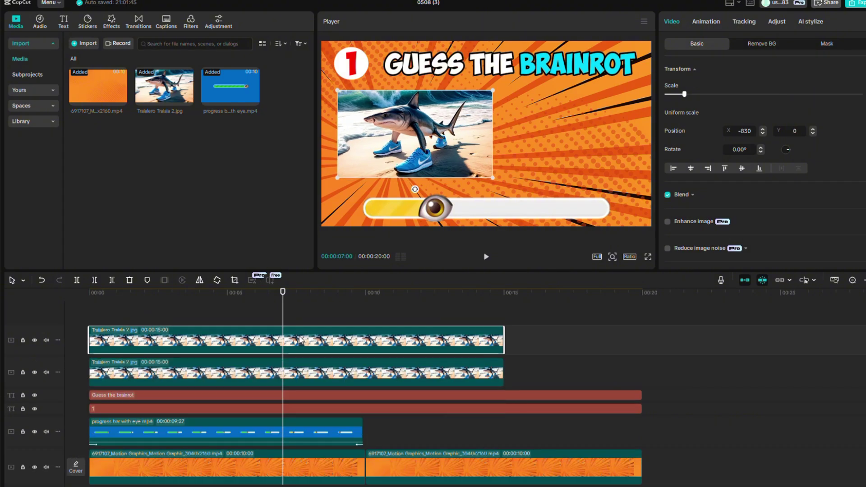
pyautogui.click(316, 376)
pyautogui.moveTo(816, 94); pyautogui.dragTo(823, 96)
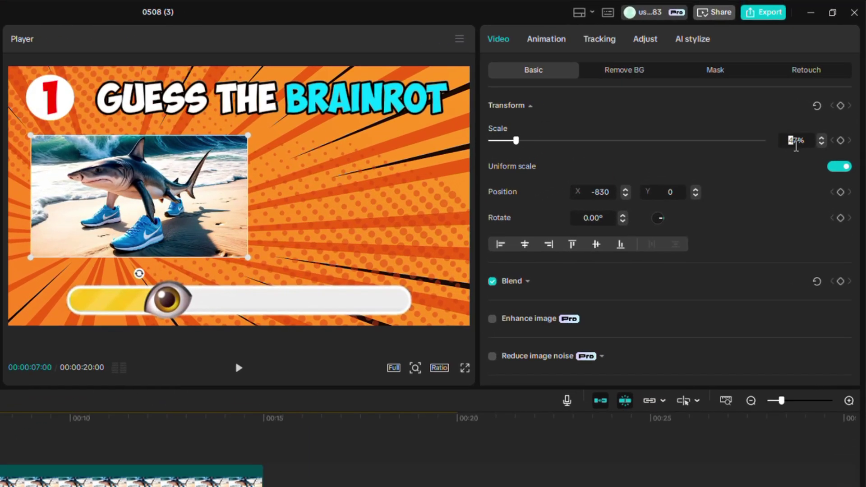
pyautogui.write('50')
pyautogui.press('Return')
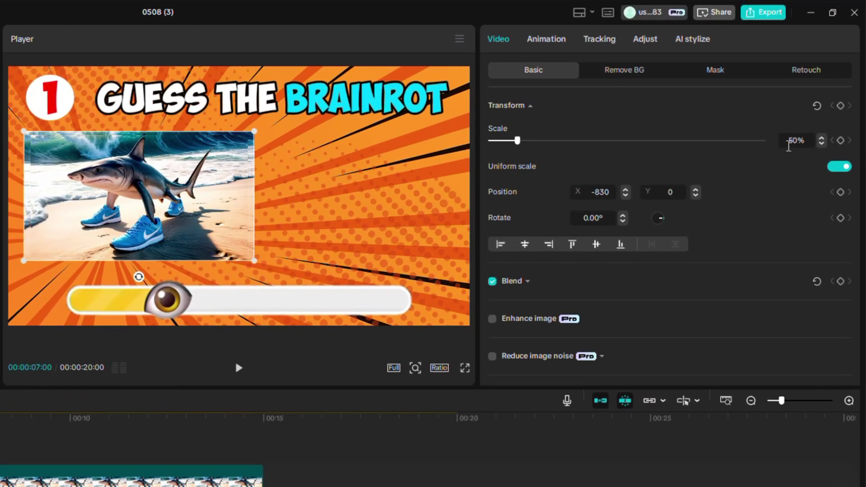
# Raise the lower copy's luma curve to the maximum so that it forms a pale border around the image
pyautogui.click(644, 39)
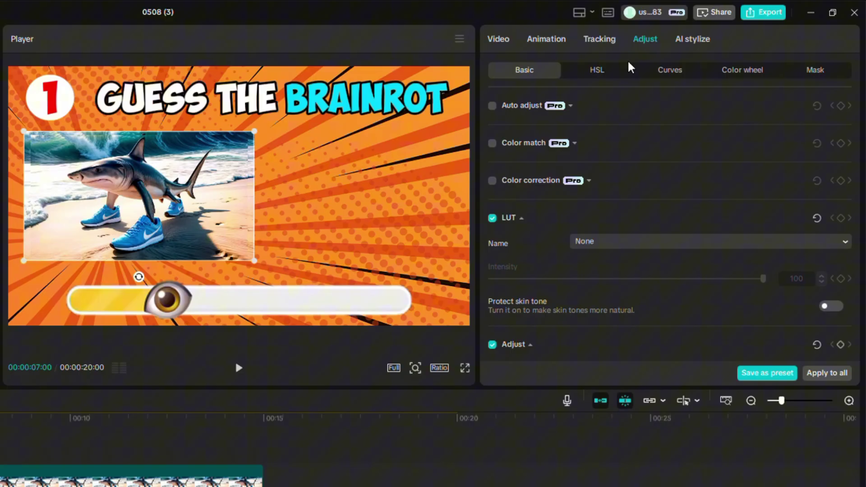
pyautogui.click(662, 71)
pyautogui.moveTo(666, 260); pyautogui.dragTo(448, 90)
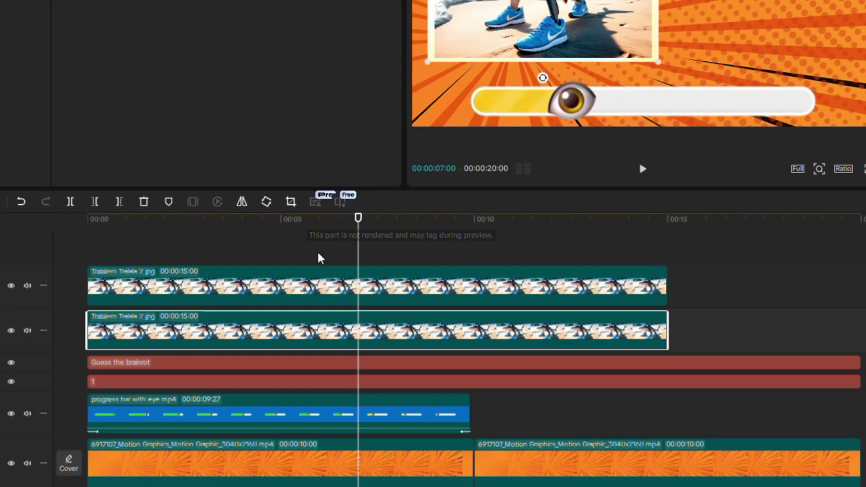
# Duplicate the upper shark clip onto a new top track, split it at the progress bar's end and delete the remainder
pyautogui.click(267, 285)
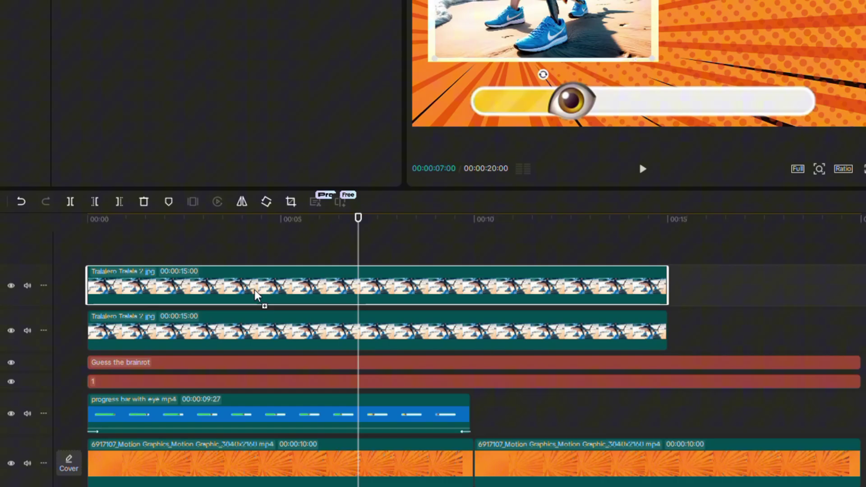
pyautogui.moveTo(255, 290); pyautogui.dragTo(249, 252)
pyautogui.scroll(-1, 502, 253)
pyautogui.moveTo(501, 224); pyautogui.dragTo(470, 224)
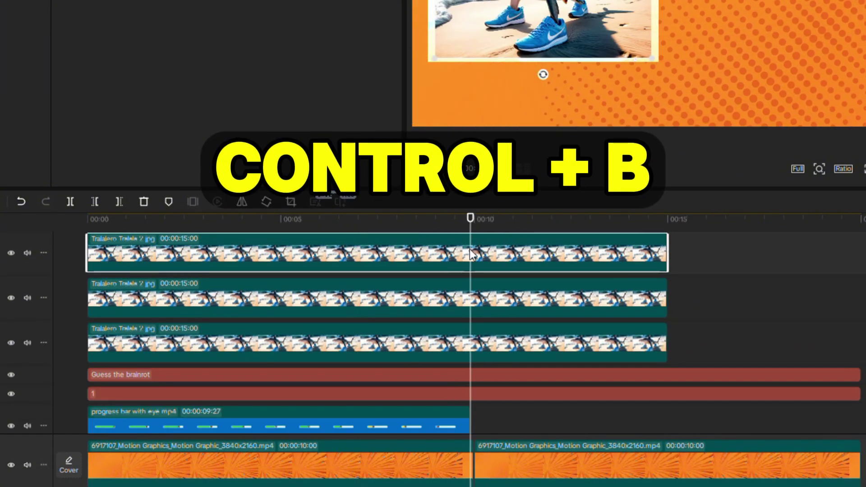
pyautogui.hotkey('ctrl', 'b')
pyautogui.press('Delete')
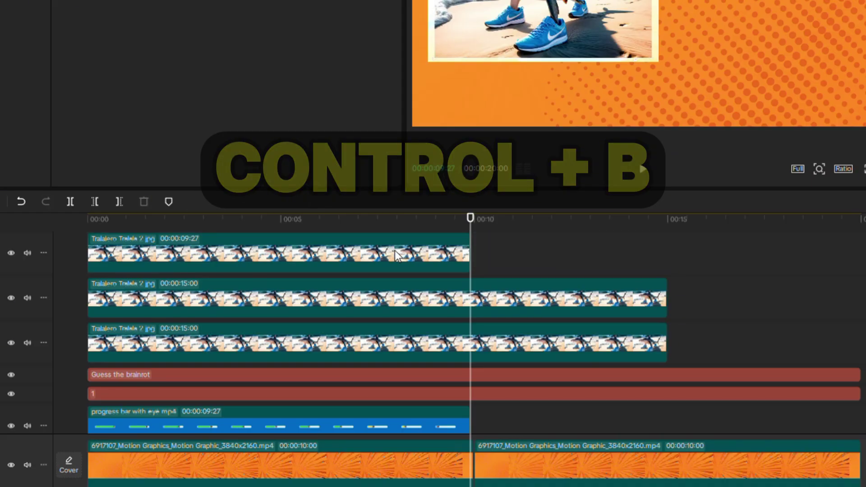
# Remove the top shark copy's background with Auto removal, shifting the clip aside for this and returning it to the timeline start
pyautogui.click(394, 250)
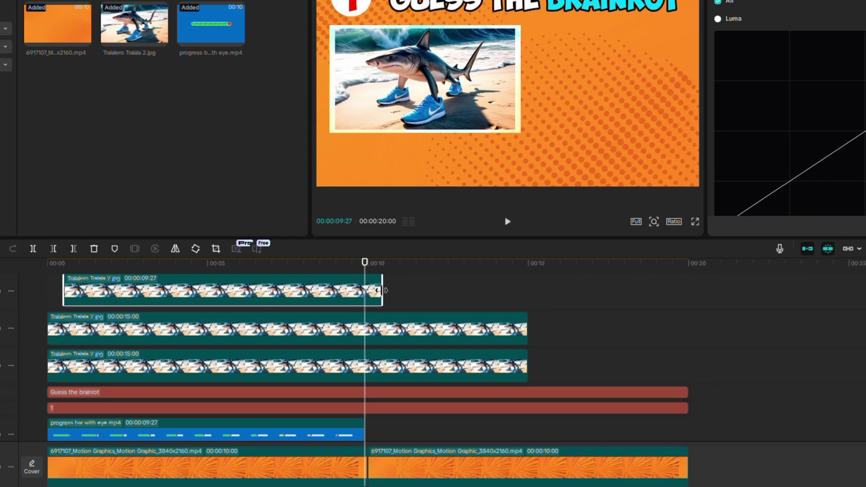
pyautogui.moveTo(381, 290); pyautogui.dragTo(583, 274)
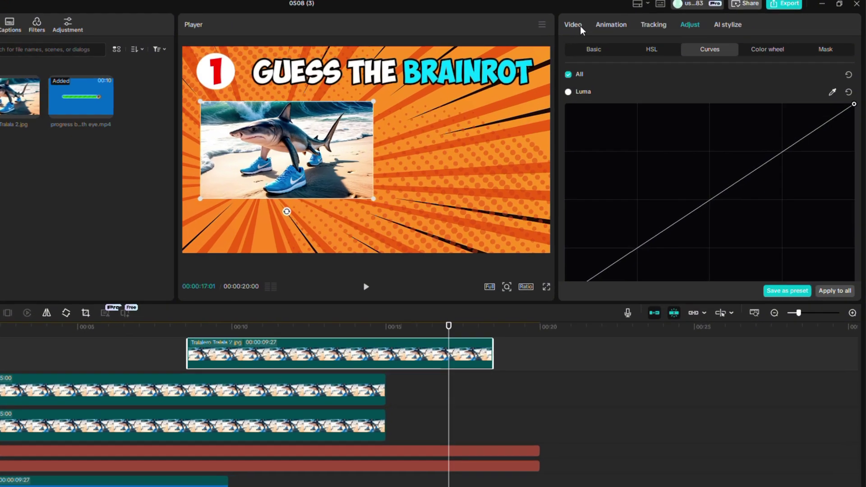
pyautogui.click(603, 21)
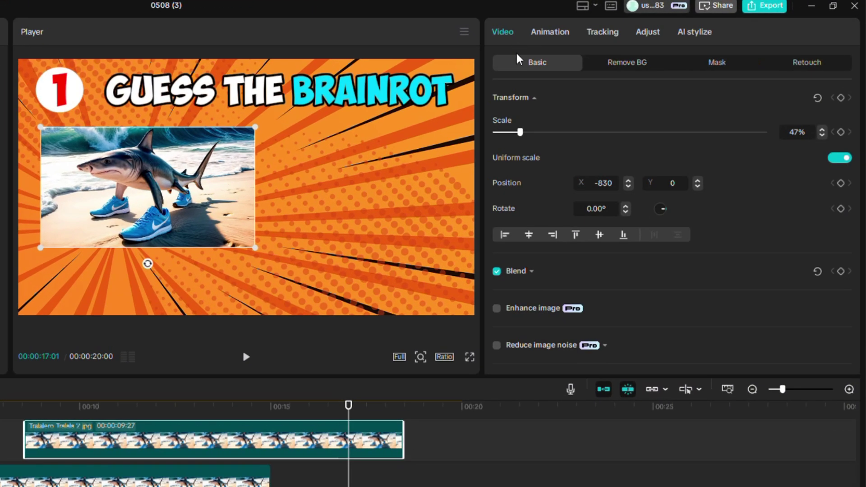
pyautogui.click(638, 65)
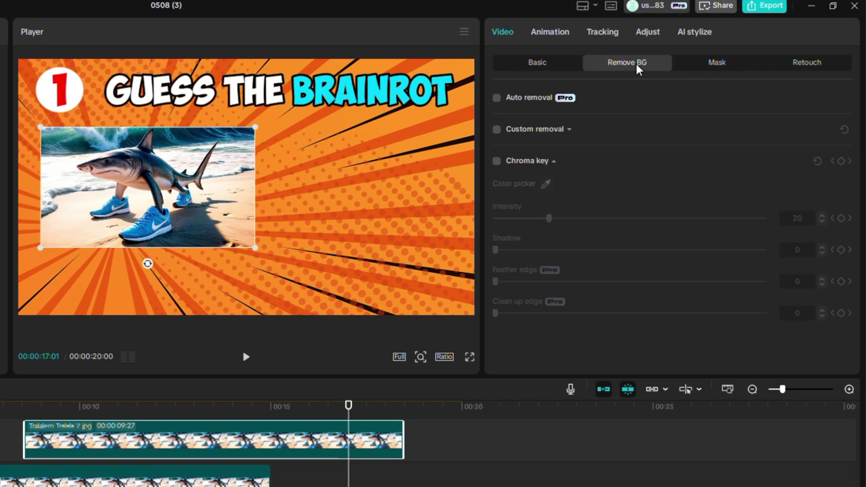
pyautogui.click(497, 98)
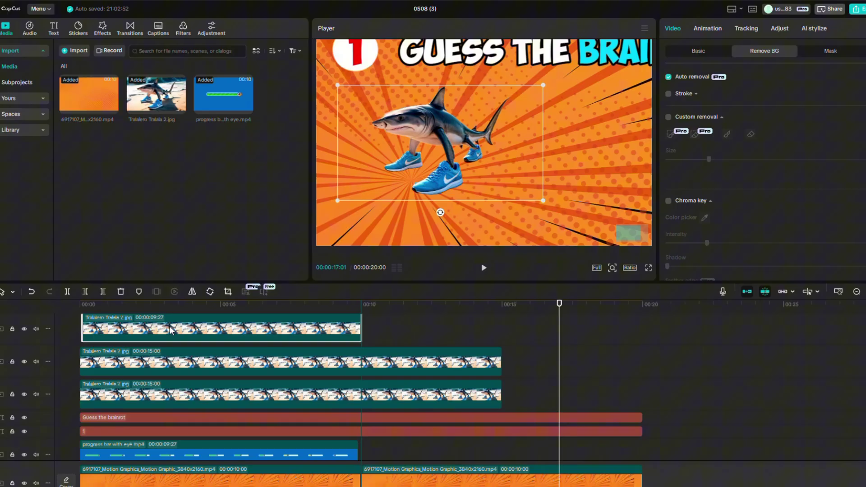
pyautogui.moveTo(169, 329); pyautogui.dragTo(170, 328)
pyautogui.moveTo(326, 309); pyautogui.dragTo(299, 304)
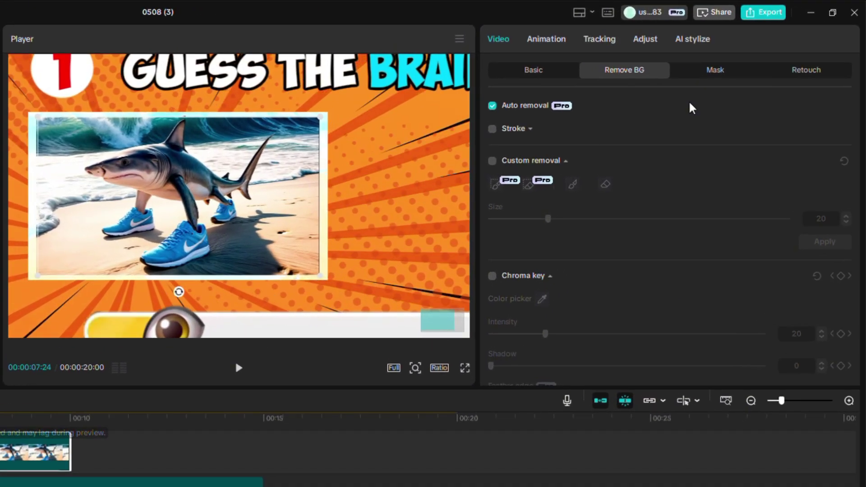
# Pull the cut-out shark's luma curve down to the minimum and set its saturation to -50 to make a black silhouette
pyautogui.click(654, 41)
pyautogui.moveTo(655, 270); pyautogui.dragTo(811, 359)
pyautogui.scroll(-8, 765, 299)
pyautogui.scroll(5, 774, 300)
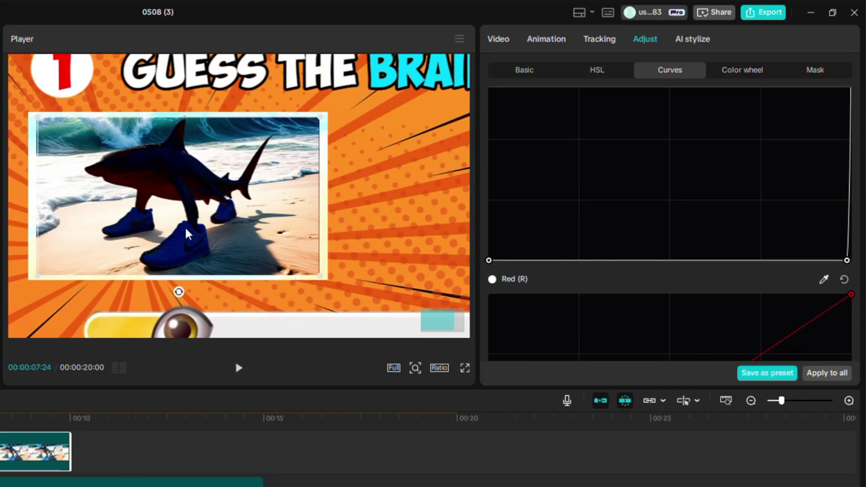
pyautogui.click(523, 70)
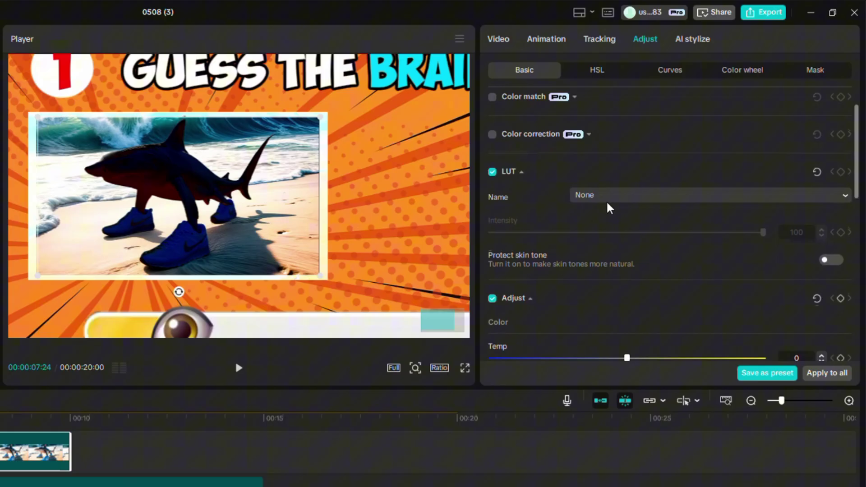
pyautogui.scroll(-4, 608, 208)
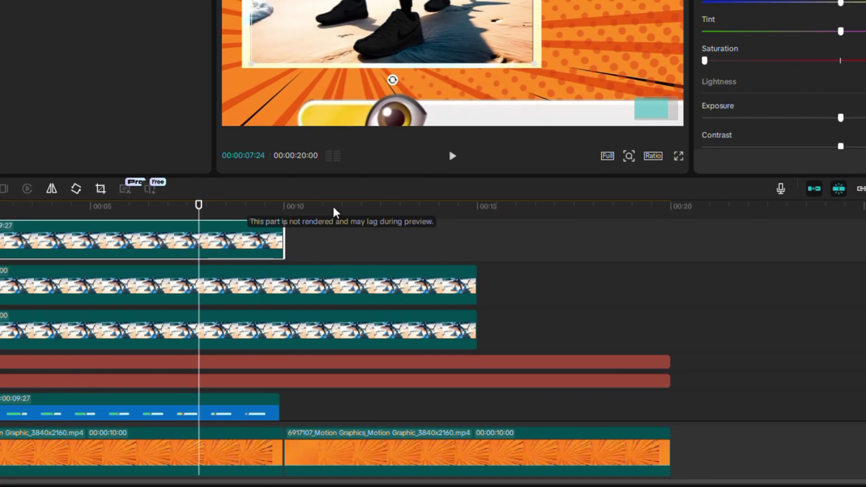
# Trim the silhouette clip's end to the end of the progress bar clip and apply the Fade Out animation to it
pyautogui.moveTo(80, 420); pyautogui.dragTo(66, 436)
pyautogui.moveTo(280, 223); pyautogui.dragTo(281, 231)
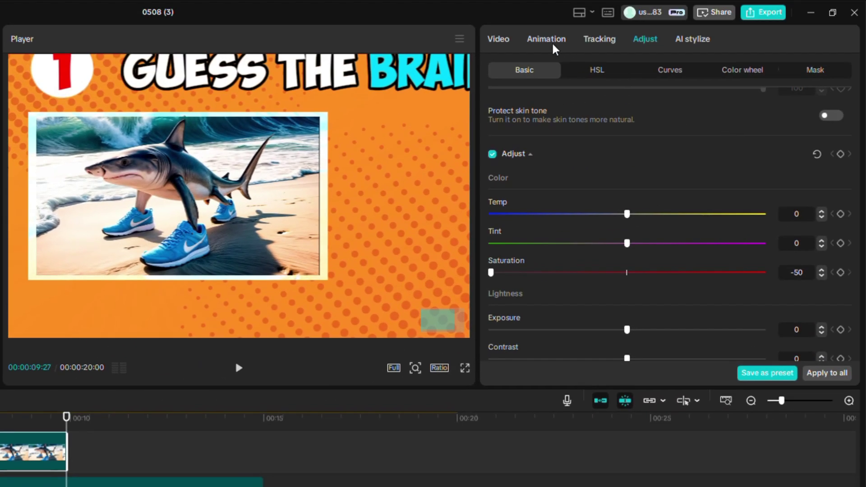
pyautogui.click(553, 45)
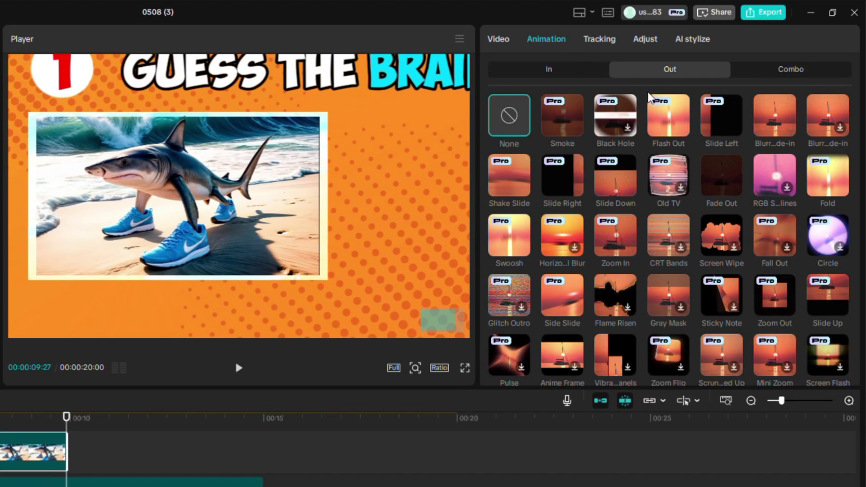
pyautogui.click(721, 181)
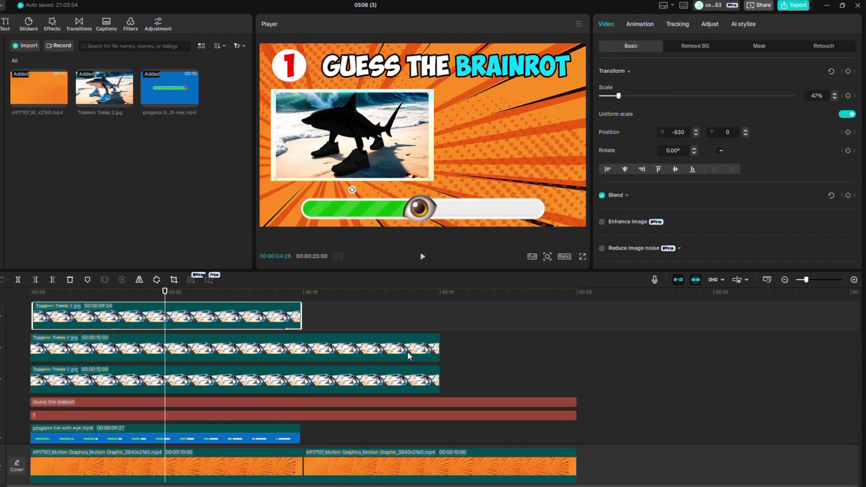
# Combine the three shark clips into one compound clip and apply the Play Pendulum video effect to it
pyautogui.moveTo(453, 382); pyautogui.dragTo(212, 314)
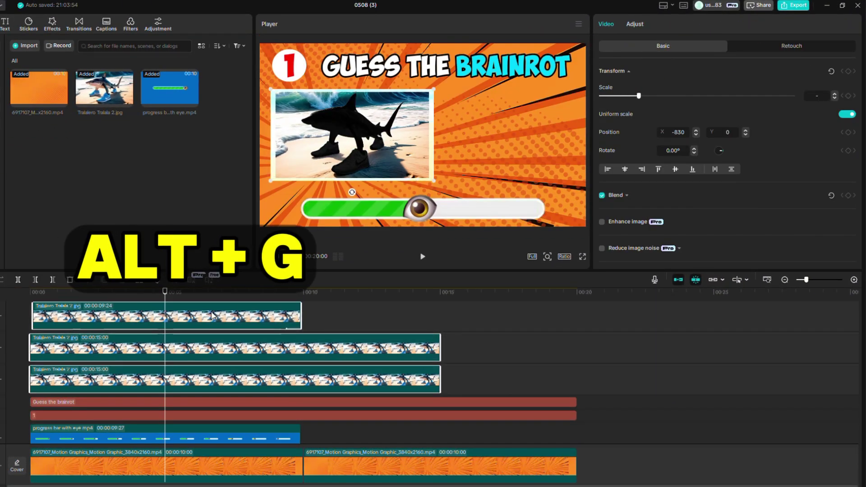
pyautogui.hotkey('alt', 'g')
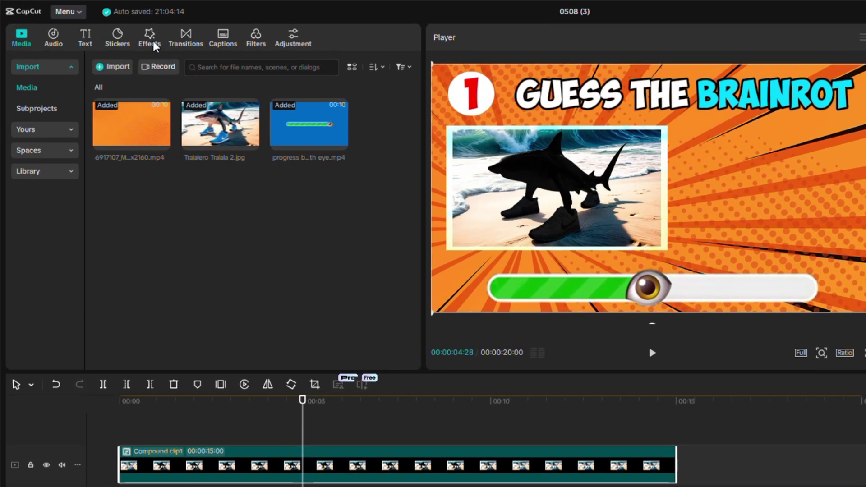
pyautogui.click(153, 46)
pyautogui.click(145, 70)
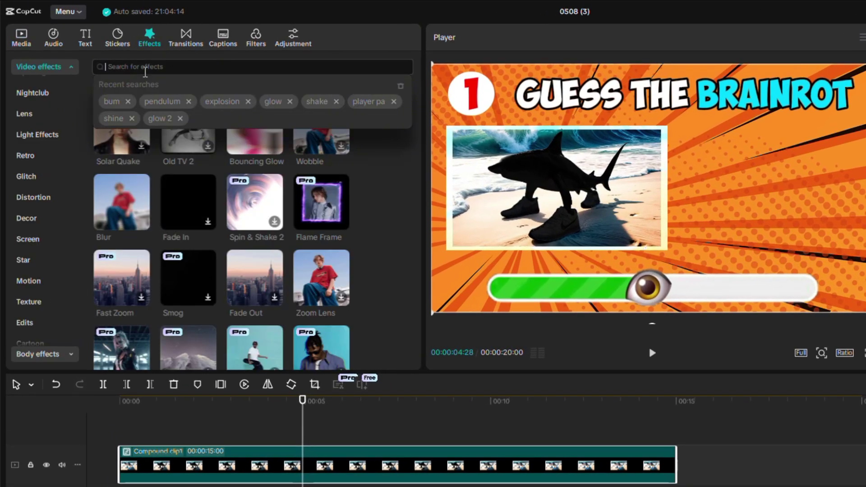
pyautogui.write('pendulum')
pyautogui.press('Return')
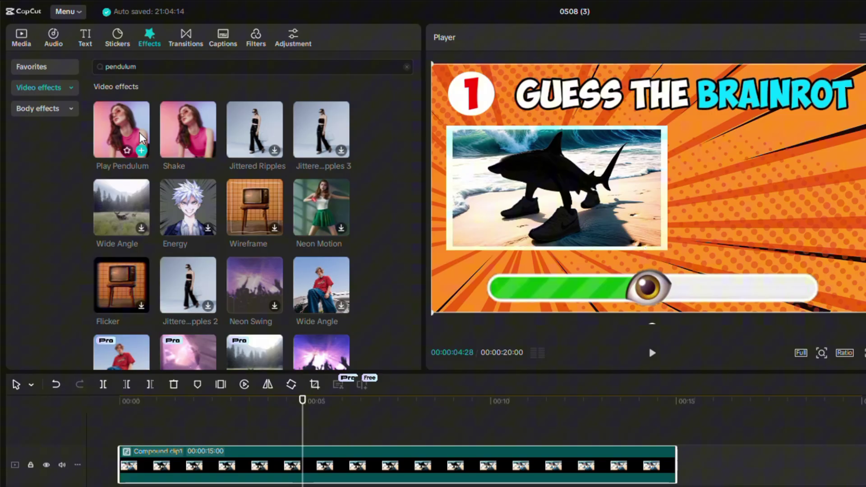
pyautogui.moveTo(137, 156); pyautogui.dragTo(193, 470)
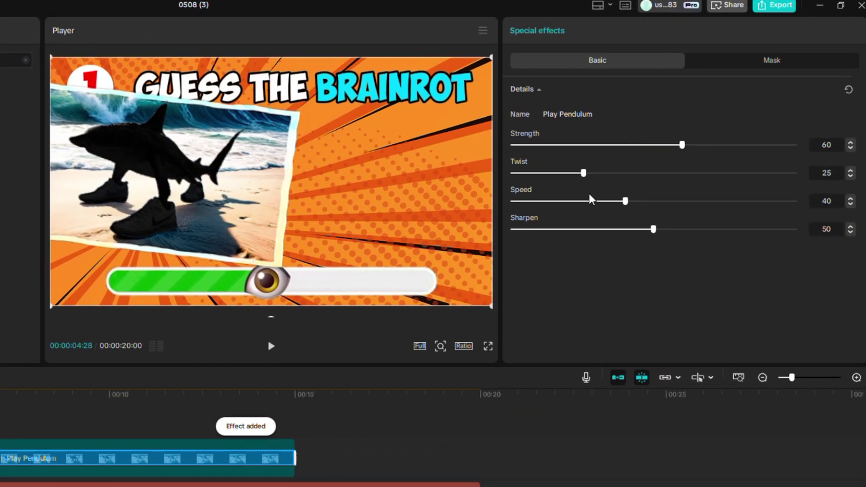
# Set the Play Pendulum effect to strength 10, twist 0, speed 32 and sharpen 9, and preview the swing
pyautogui.moveTo(584, 173); pyautogui.dragTo(513, 173)
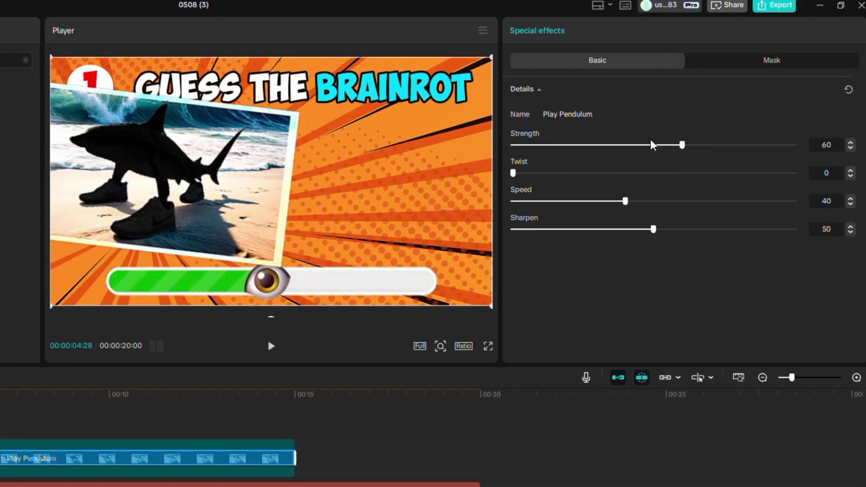
pyautogui.moveTo(682, 144); pyautogui.dragTo(555, 148)
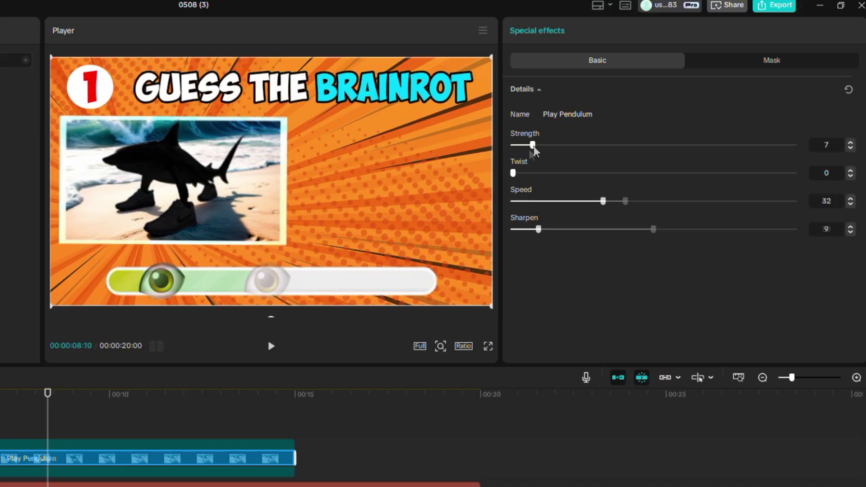
pyautogui.moveTo(533, 150); pyautogui.dragTo(540, 152)
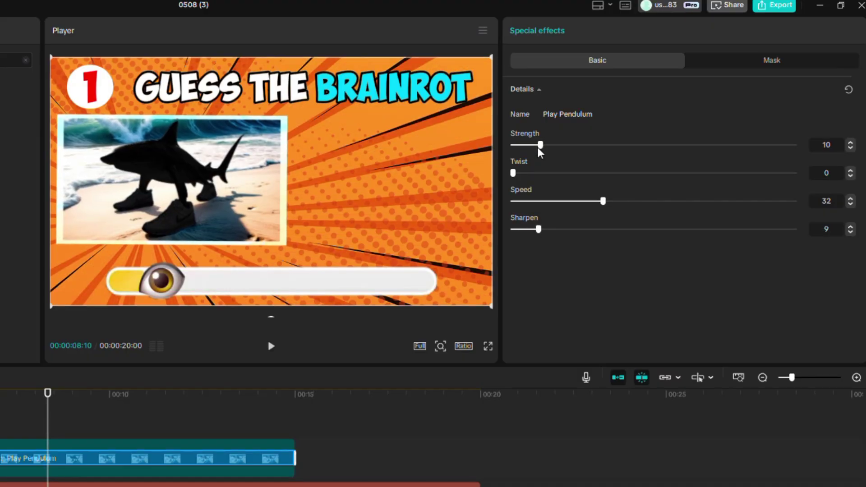
pyautogui.click(269, 329)
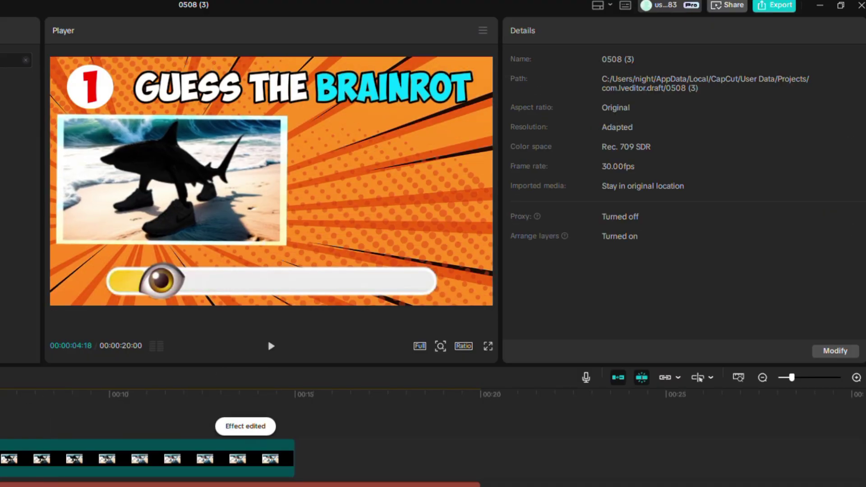
pyautogui.click(271, 346)
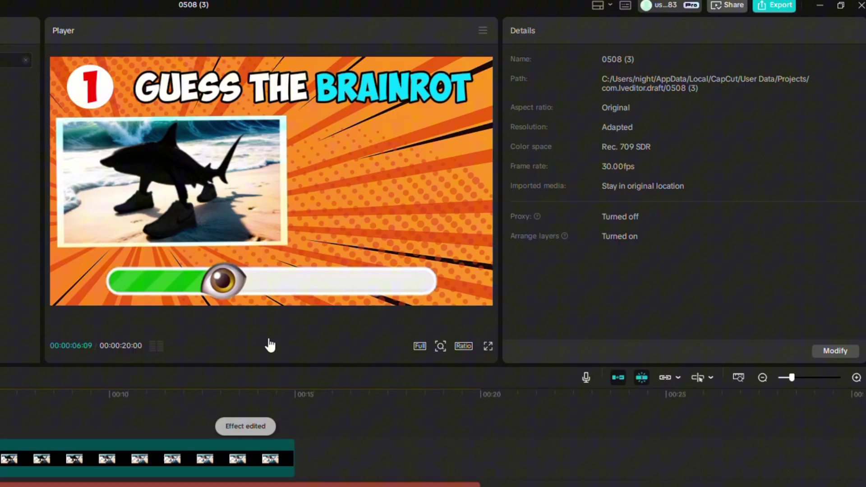
pyautogui.click(270, 345)
# Apply an In animation to the shark compound clip and play the video from the start to check the reveal
pyautogui.click(269, 447)
pyautogui.click(609, 31)
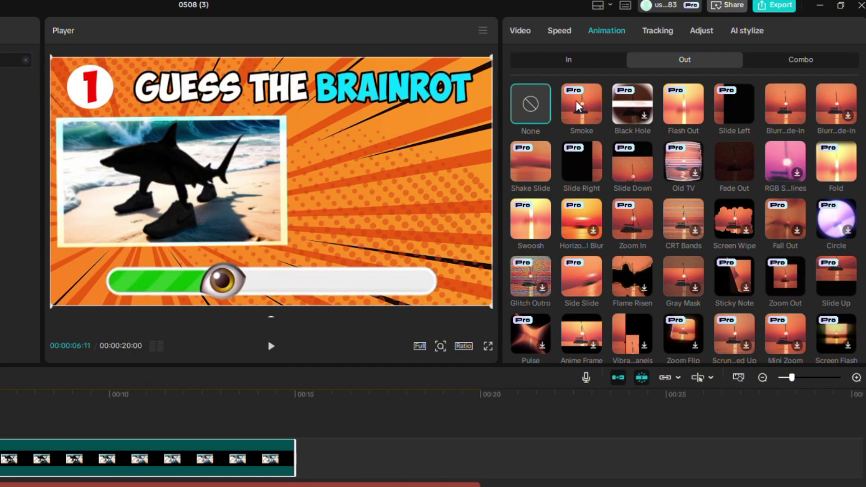
pyautogui.click(565, 64)
pyautogui.click(586, 220)
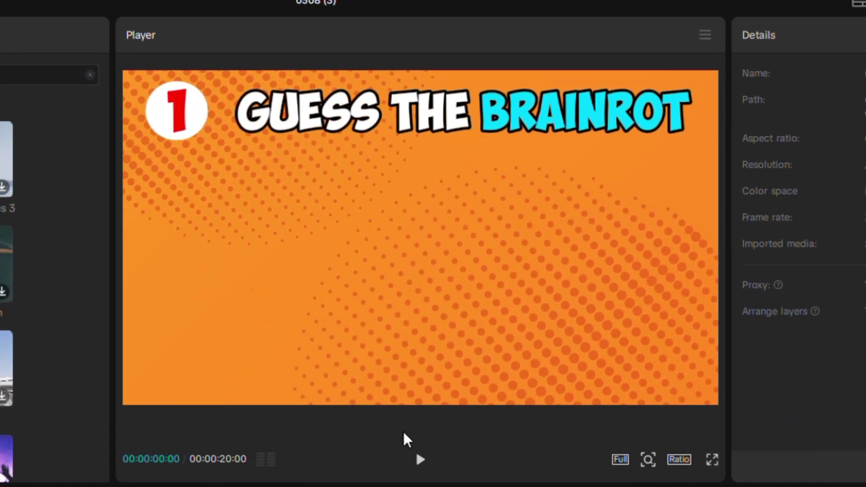
pyautogui.click(271, 346)
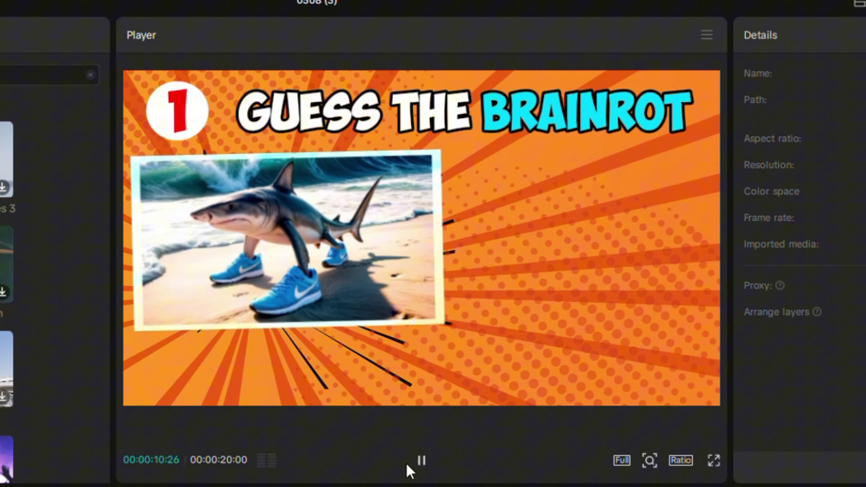
pyautogui.click(421, 461)
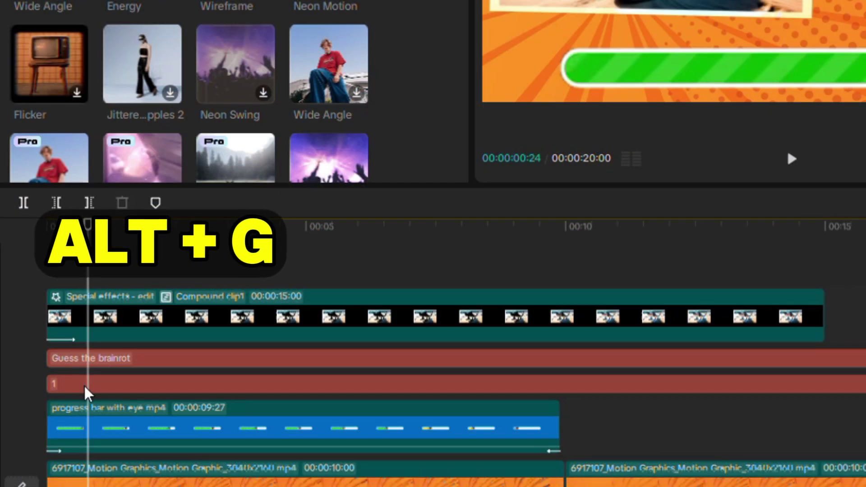
# Place a copy of the number 1 label with white text on the top track, beside the shark picture
pyautogui.moveTo(85, 386); pyautogui.dragTo(72, 295)
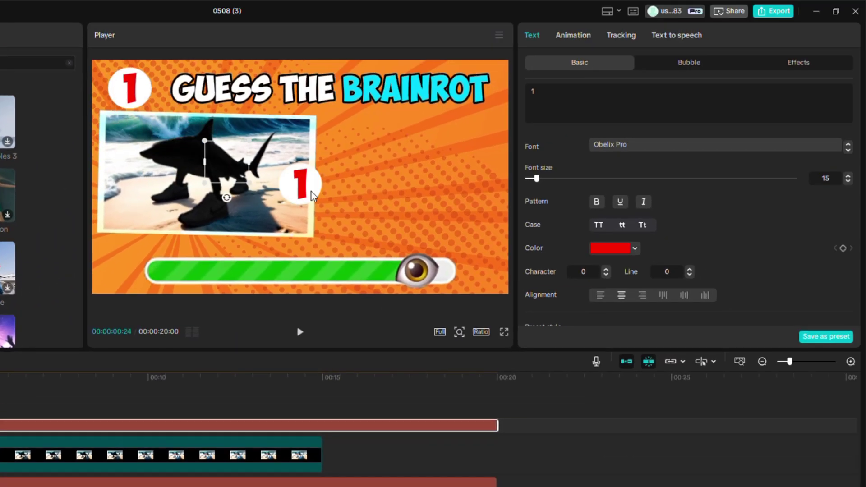
pyautogui.moveTo(292, 192); pyautogui.dragTo(353, 203)
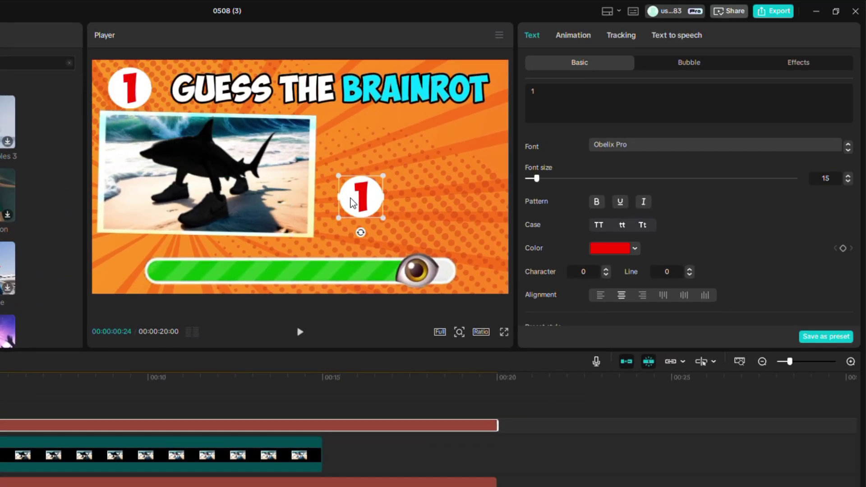
pyautogui.click(607, 249)
pyautogui.moveTo(575, 279); pyautogui.dragTo(505, 240)
pyautogui.click(759, 243)
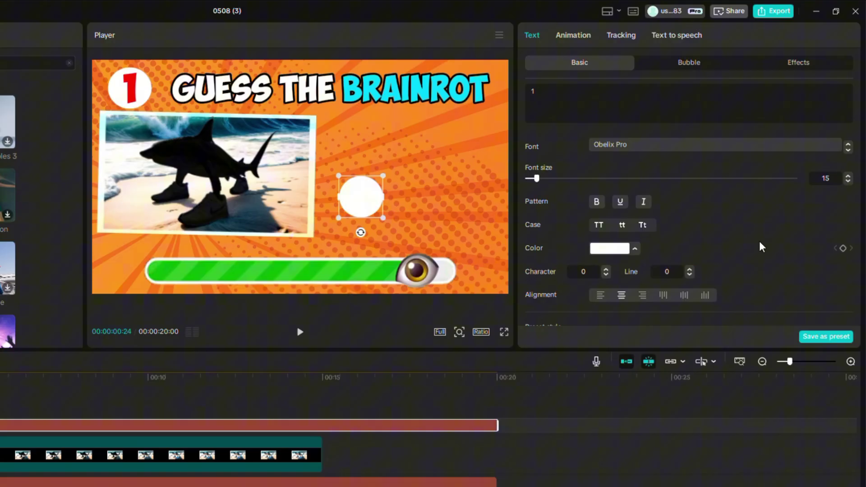
# Give the copied label a red background and change its text to A
pyautogui.scroll(-10, 704, 247)
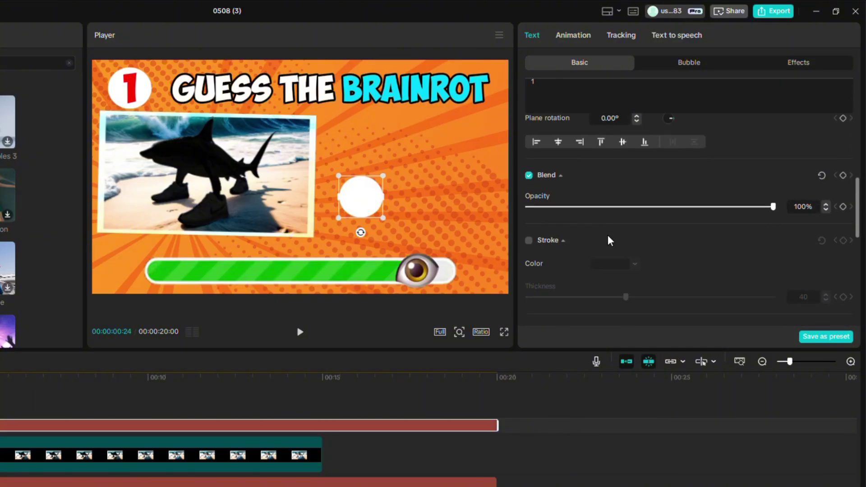
pyautogui.scroll(-5, 610, 240)
pyautogui.click(587, 204)
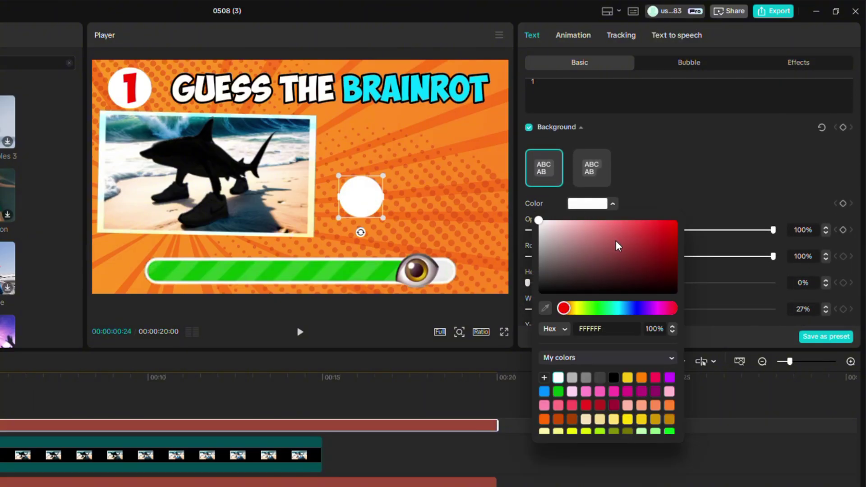
pyautogui.moveTo(618, 246); pyautogui.dragTo(734, 197)
pyautogui.click(744, 184)
pyautogui.scroll(15, 726, 190)
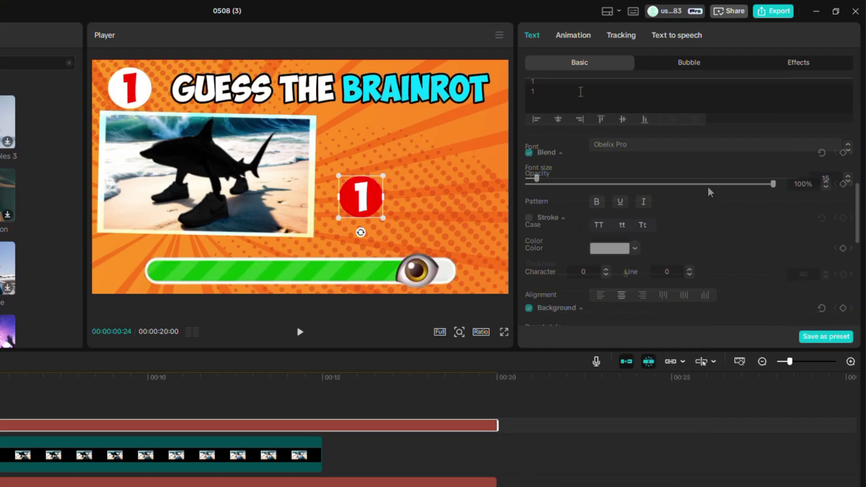
pyautogui.moveTo(579, 93); pyautogui.dragTo(480, 92)
pyautogui.write('A')
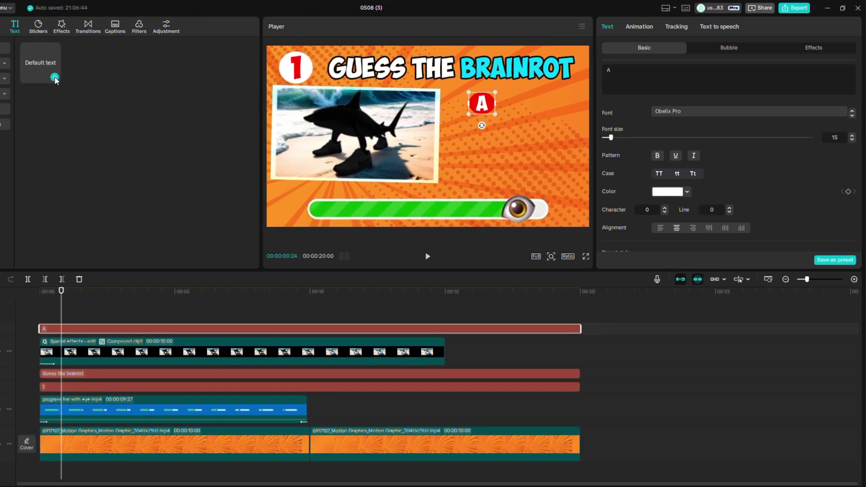
# Add a text clip containing only an underscore, spanning the whole timeline, on the track below the A label
pyautogui.click(55, 78)
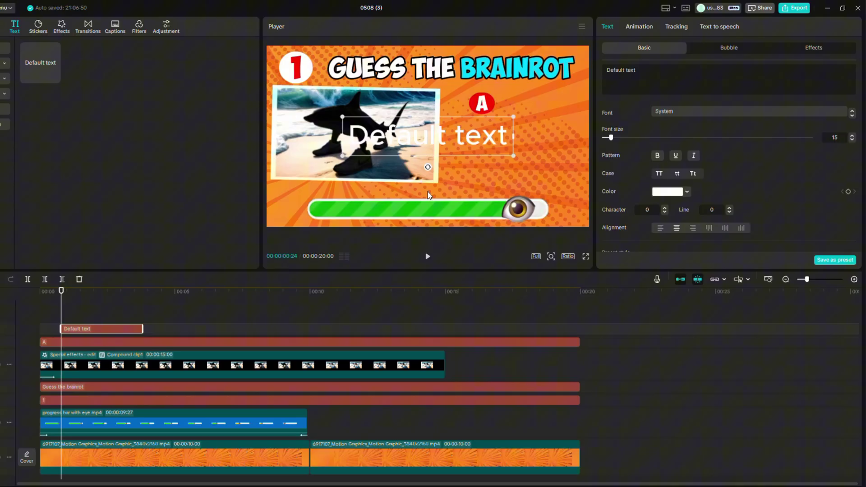
pyautogui.moveTo(91, 331); pyautogui.dragTo(581, 328)
pyautogui.moveTo(635, 70); pyautogui.dragTo(578, 69)
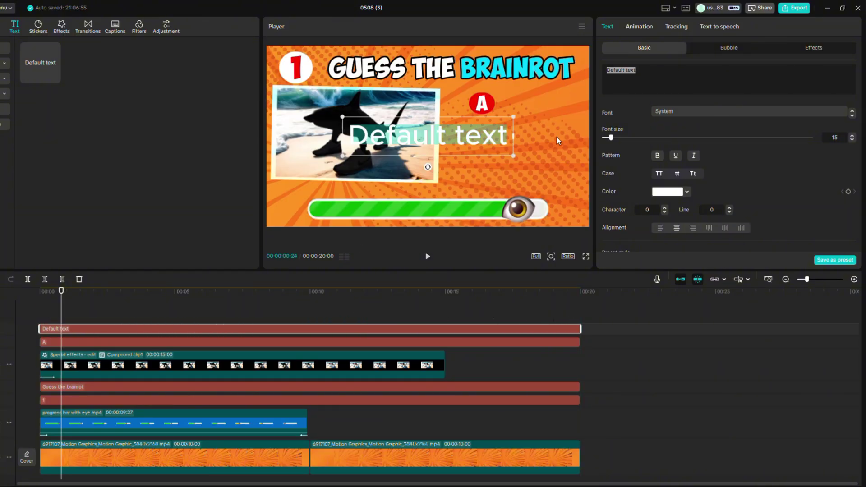
pyautogui.press('BackSpace')
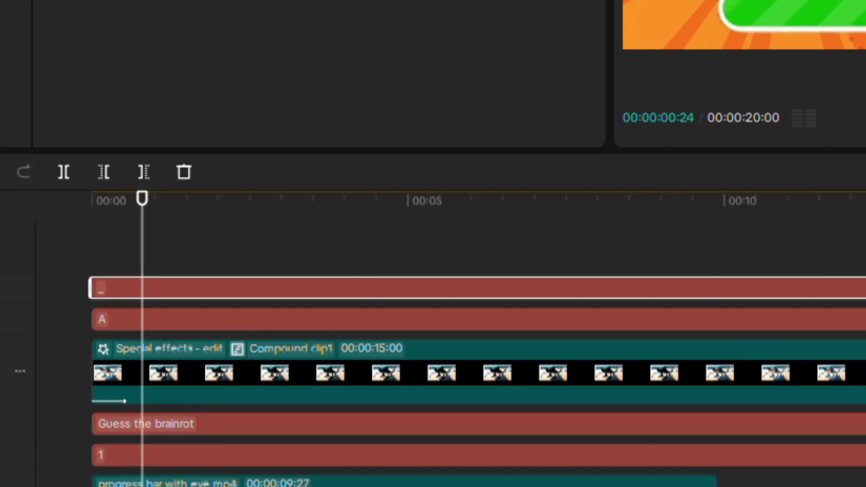
pyautogui.moveTo(403, 297); pyautogui.dragTo(389, 333)
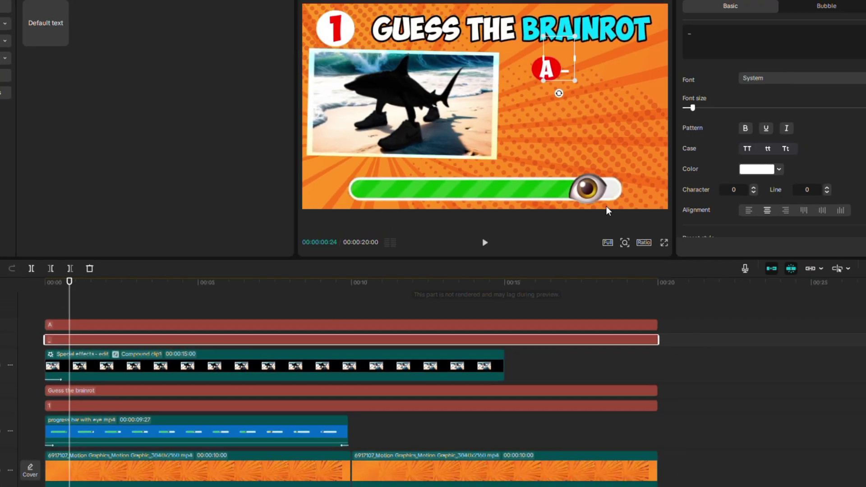
# Enable a background for the underscore text beside the A label and colour it white
pyautogui.scroll(-5, 697, 139)
pyautogui.scroll(-3, 713, 149)
pyautogui.click(604, 176)
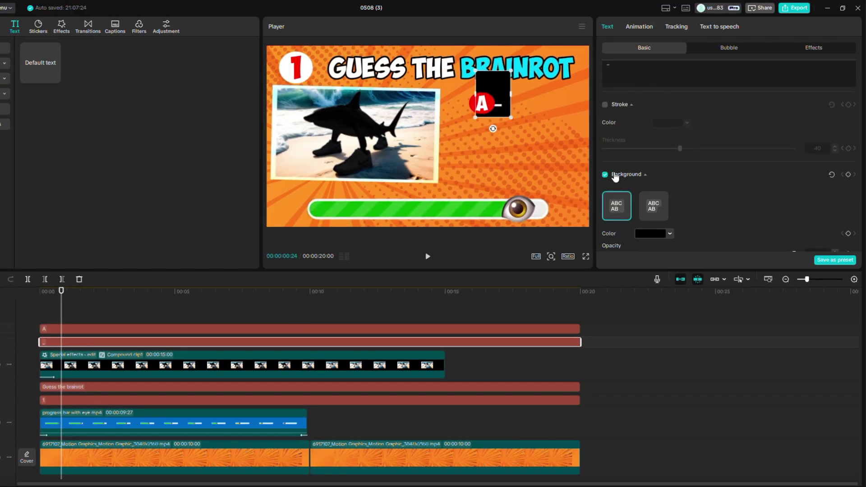
pyautogui.scroll(-1, 661, 170)
pyautogui.click(664, 200)
pyautogui.click(613, 212)
pyautogui.click(716, 192)
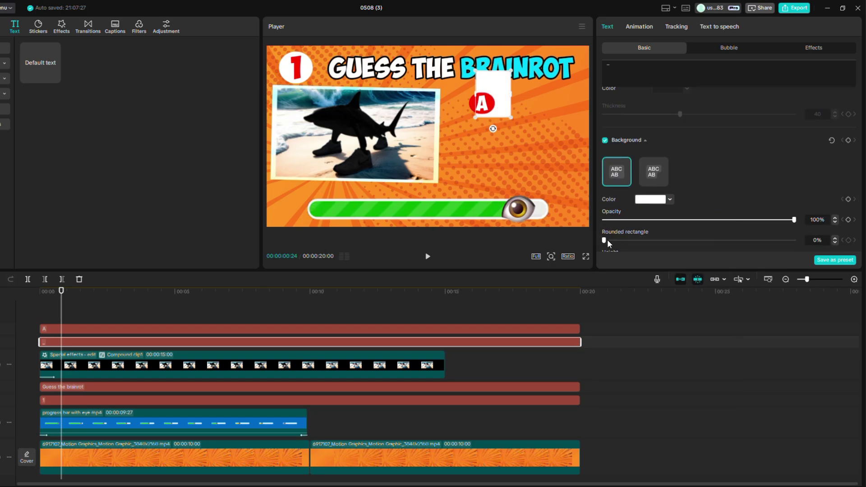
# Set the white background's rounded rectangle to 100%, height to 0% and width to 83%
pyautogui.moveTo(793, 241); pyautogui.dragTo(796, 240)
pyautogui.scroll(-5, 740, 173)
pyautogui.moveTo(630, 192); pyautogui.dragTo(596, 191)
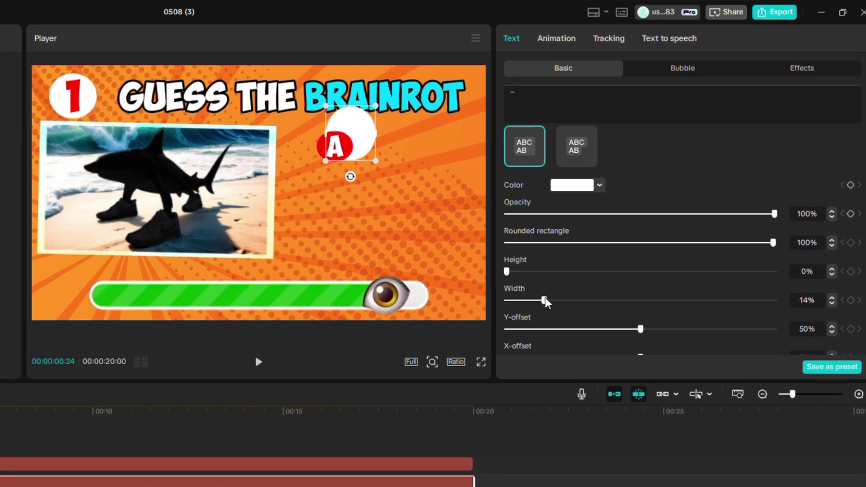
pyautogui.moveTo(545, 301); pyautogui.dragTo(727, 300)
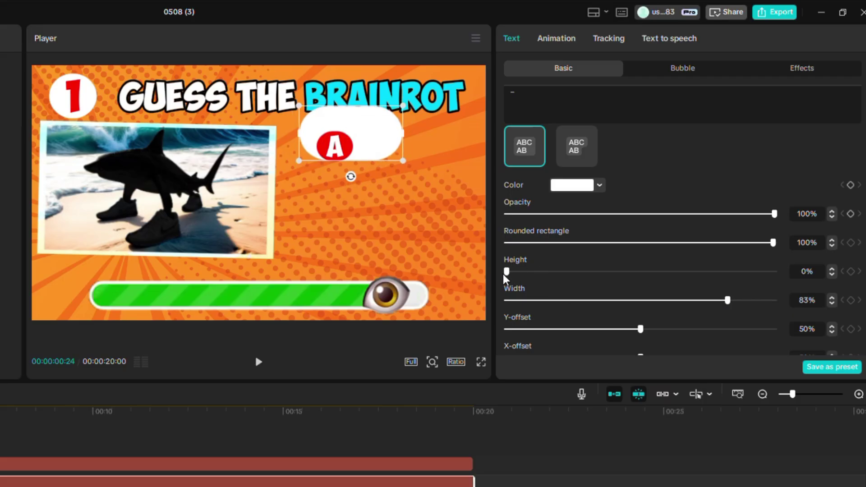
# Turn off the answer box's uniform scale, set its scale height to 78% and lengthen its text to four underscores
pyautogui.scroll(8, 743, 251)
pyautogui.click(848, 310)
pyautogui.scroll(-2, 767, 271)
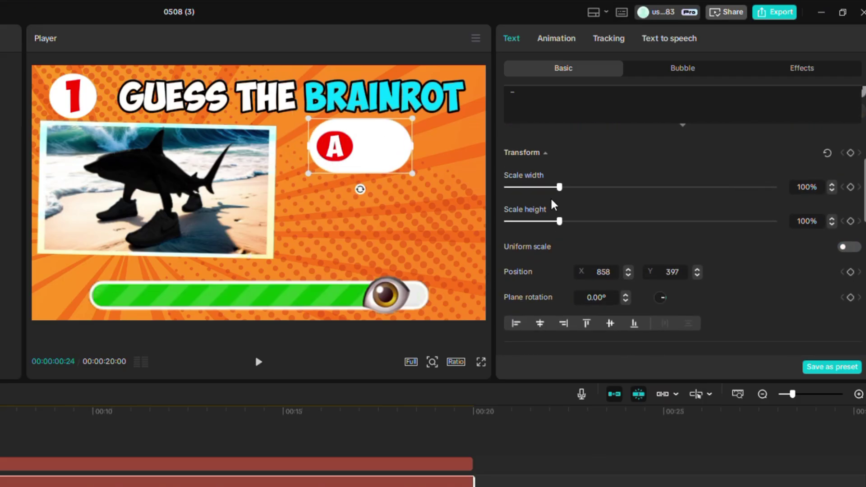
pyautogui.moveTo(559, 221); pyautogui.dragTo(548, 222)
pyautogui.write('___')
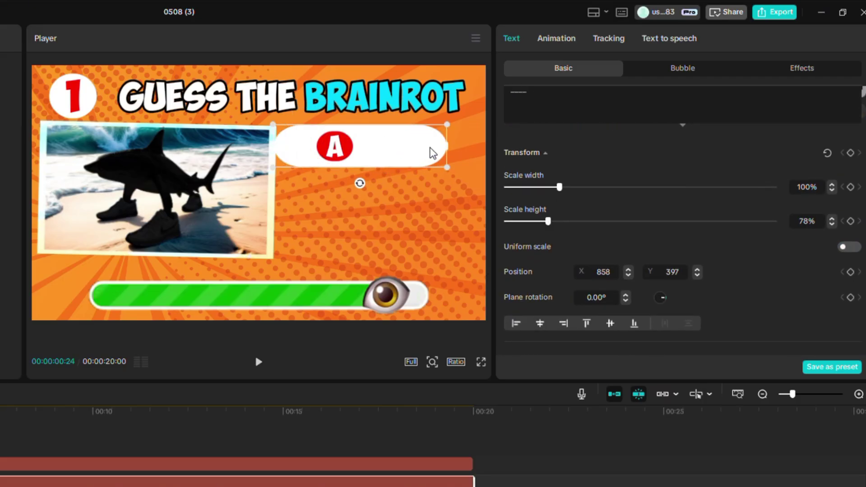
# Position the white answer box so the A label sits at its left end, and set its rounded rectangle to 90%
pyautogui.moveTo(270, 193); pyautogui.dragTo(404, 143)
pyautogui.hotkey('ctrl', 'z')
pyautogui.click(170, 481)
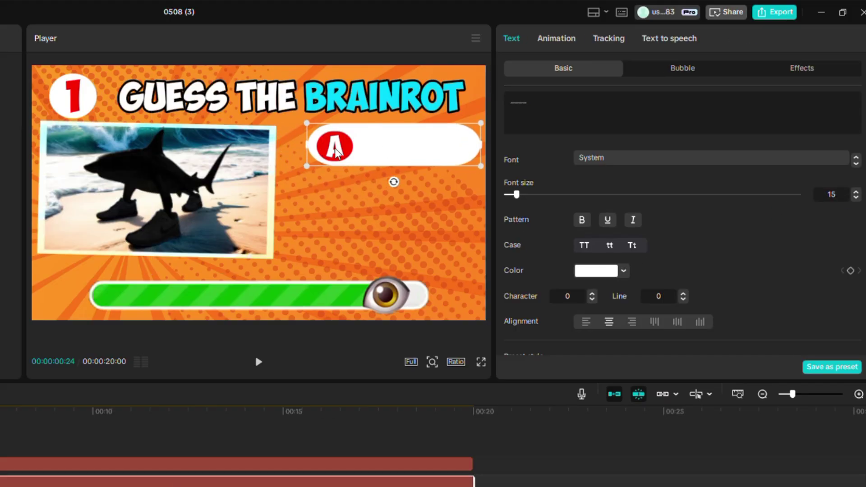
pyautogui.scroll(-10, 634, 224)
pyautogui.moveTo(774, 159); pyautogui.dragTo(762, 160)
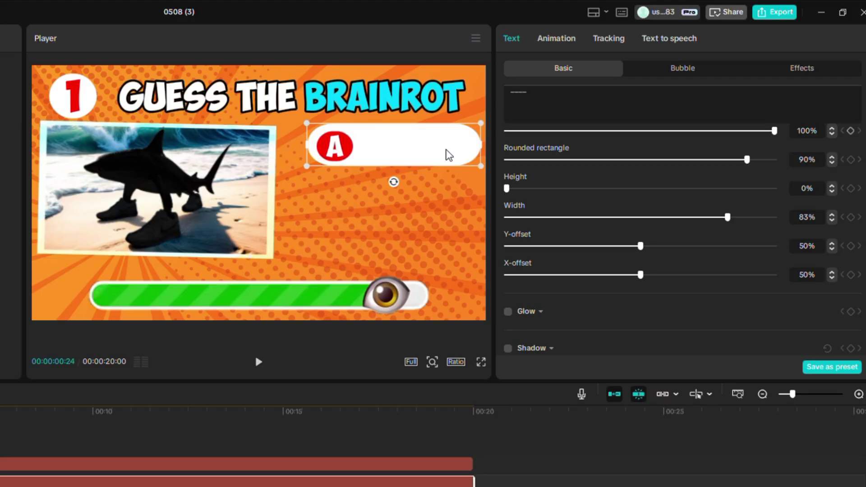
# Add a new text clip reading "Trapalero tralala" for answer A
pyautogui.click(156, 463)
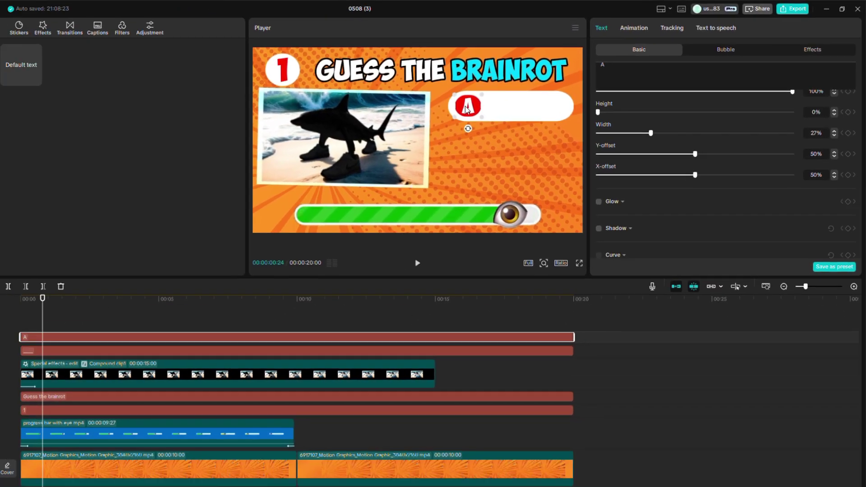
pyautogui.click(35, 80)
pyautogui.write('Trapalero tralala')
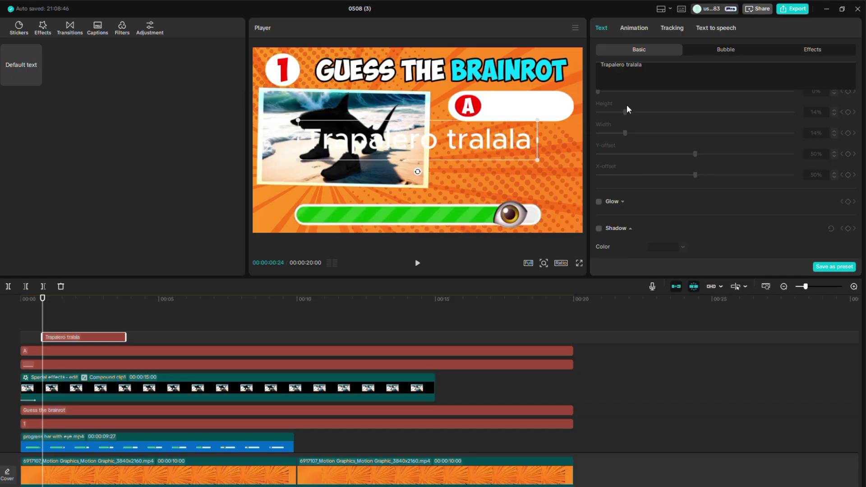
# Set the "Trapalero tralala" text's font to Obelix Pro and its color to black
pyautogui.scroll(10, 626, 111)
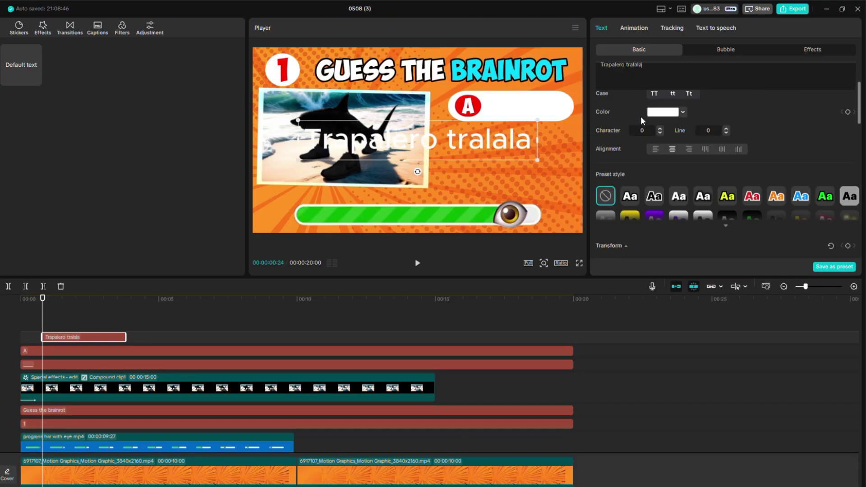
pyautogui.click(675, 112)
pyautogui.scroll(5, 691, 209)
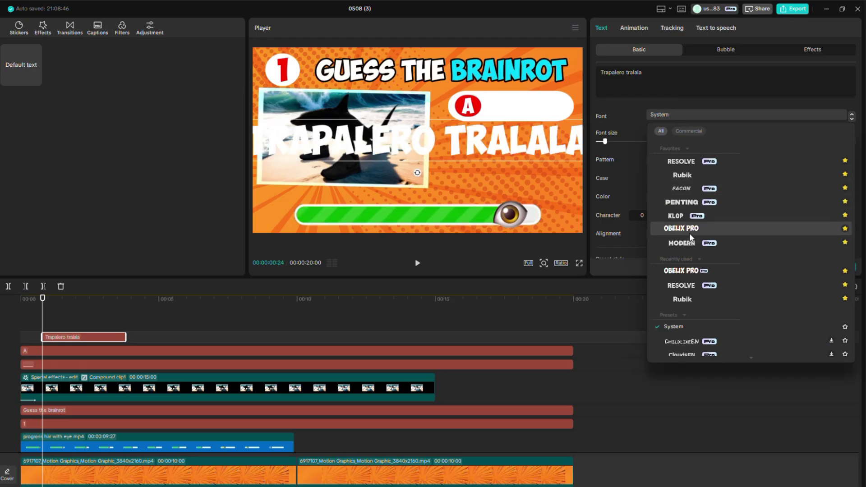
pyautogui.click(681, 228)
pyautogui.click(680, 116)
pyautogui.click(680, 116)
pyautogui.click(666, 199)
pyautogui.moveTo(645, 244); pyautogui.dragTo(621, 272)
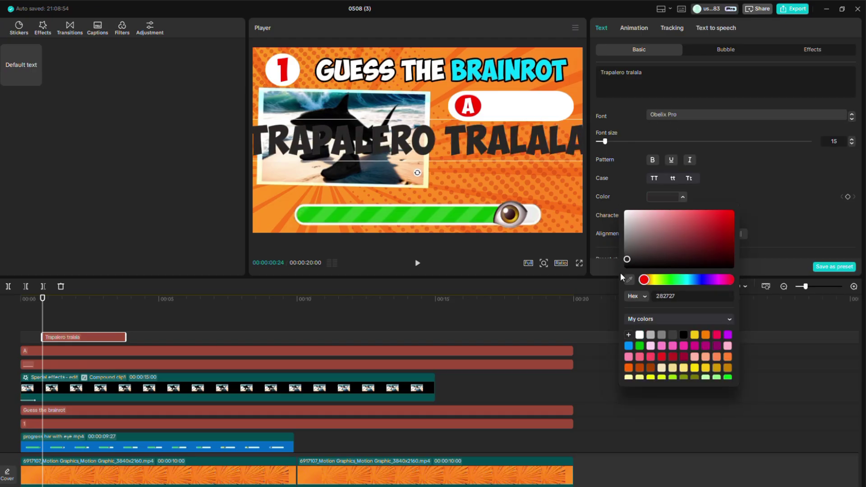
# Set the answer text's font size to 11, scale it down and place it inside the white box beside the A label
pyautogui.moveTo(605, 141); pyautogui.dragTo(602, 141)
pyautogui.moveTo(289, 156); pyautogui.dragTo(353, 148)
pyautogui.moveTo(379, 139); pyautogui.dragTo(497, 105)
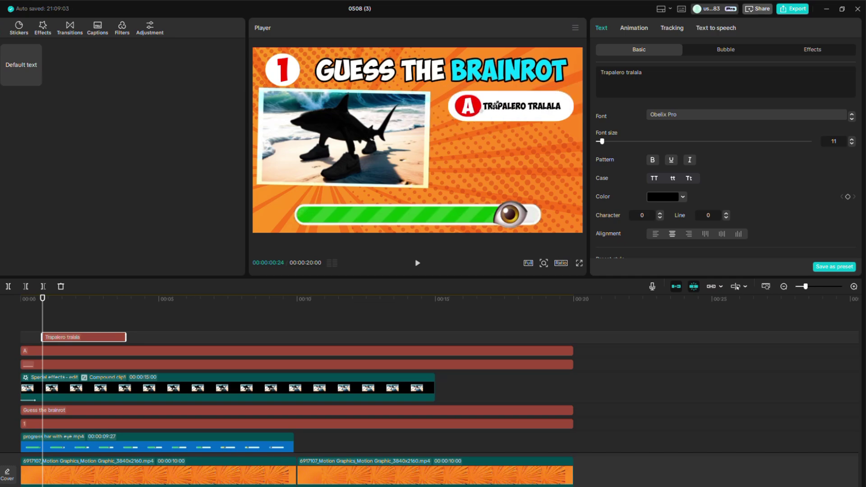
pyautogui.moveTo(557, 109); pyautogui.dragTo(549, 111)
# Set the answer text's font to Rubik-Bold at size 19 and capitalize it as "Trapalero Tralala"
pyautogui.click(677, 115)
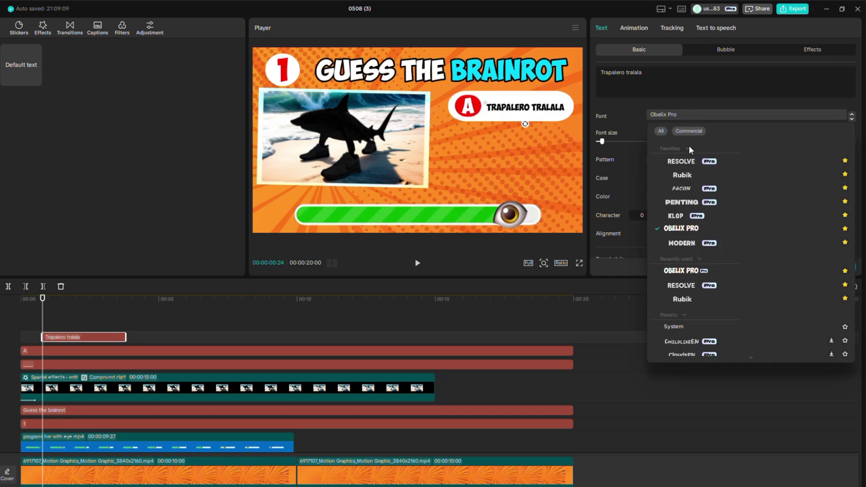
pyautogui.click(692, 174)
pyautogui.moveTo(603, 142); pyautogui.dragTo(608, 142)
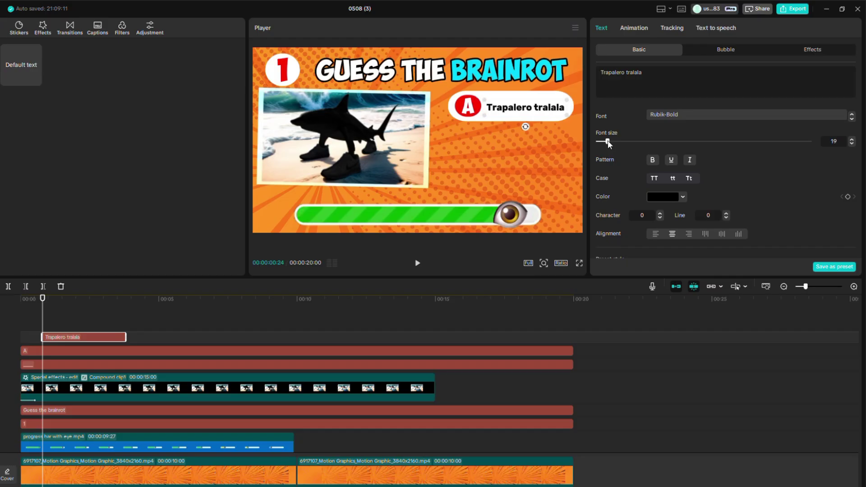
pyautogui.moveTo(642, 73); pyautogui.dragTo(630, 78)
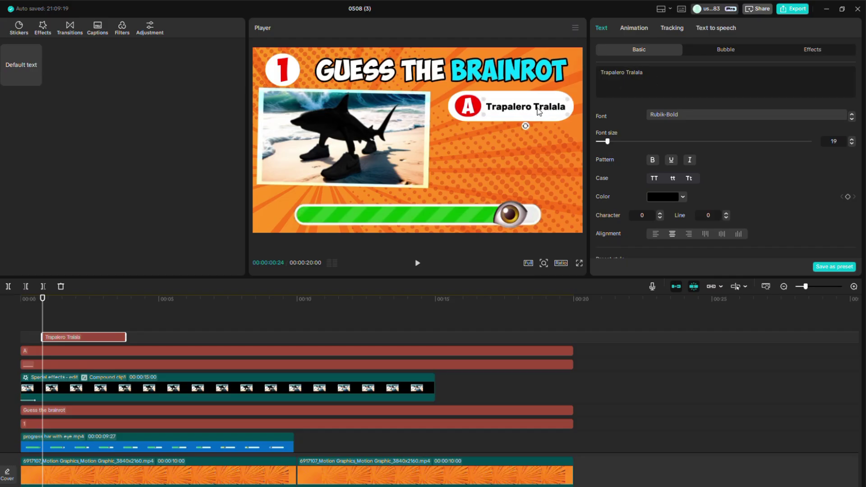
# Move the "Trapalero Tralala" clip to the start of the timeline and extend it to the 20-second end
pyautogui.moveTo(63, 338); pyautogui.dragTo(41, 338)
pyautogui.moveTo(103, 338); pyautogui.dragTo(574, 337)
pyautogui.click(106, 324)
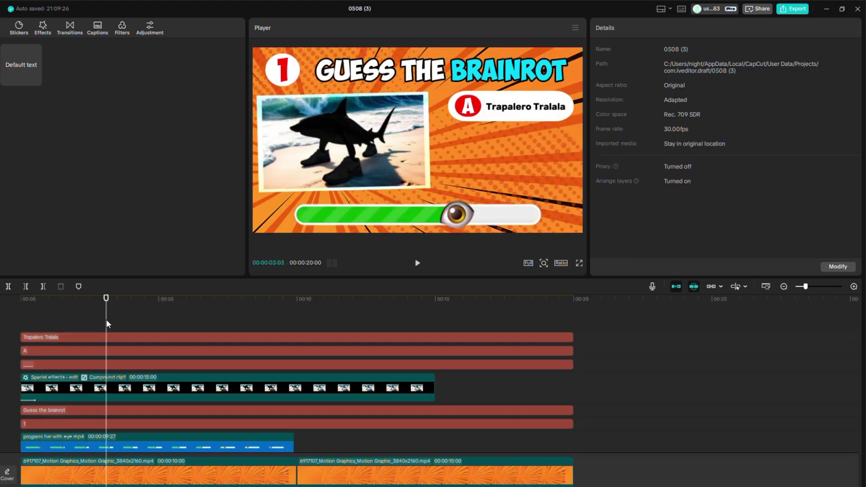
# Combine the white box, A label and answer text clips into one compound clip and duplicate it twice on new tracks
pyautogui.moveTo(172, 321); pyautogui.dragTo(232, 364)
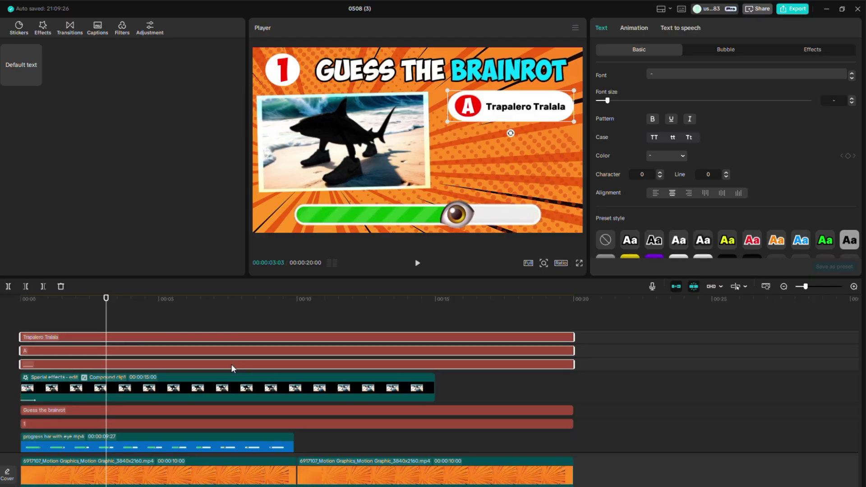
pyautogui.hotkey('alt', 'g')
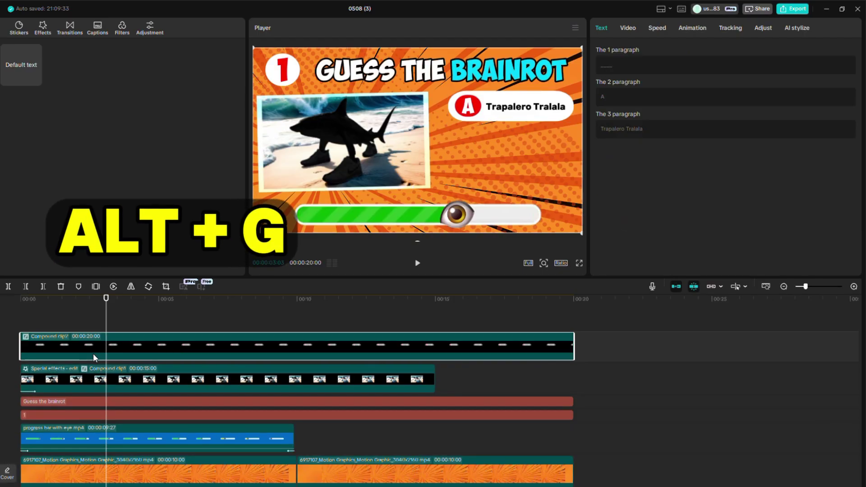
pyautogui.moveTo(93, 353); pyautogui.dragTo(99, 329)
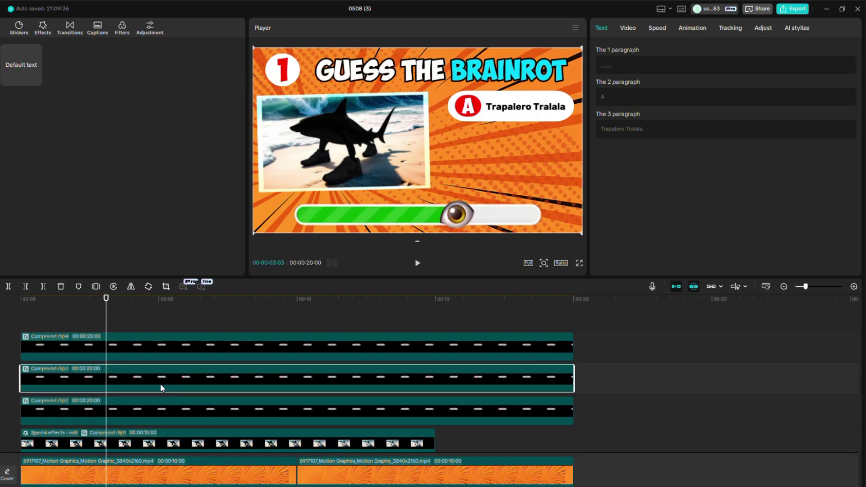
# Stack the two duplicated answer boxes below the first one in the preview
pyautogui.moveTo(498, 111); pyautogui.dragTo(514, 180)
pyautogui.click(178, 406)
pyautogui.click(194, 362)
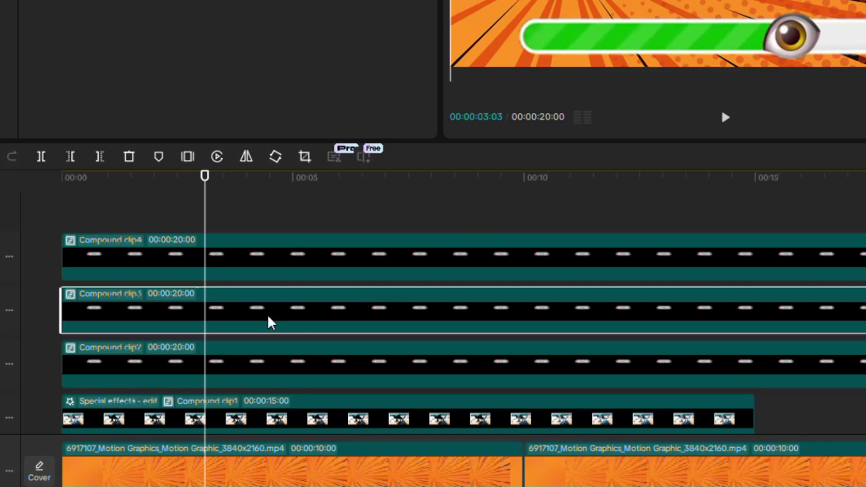
# In the second answer's compound clip, change the letter to B and the text to "Tralalero Tralala"
pyautogui.doubleClick(187, 367)
pyautogui.click(271, 281)
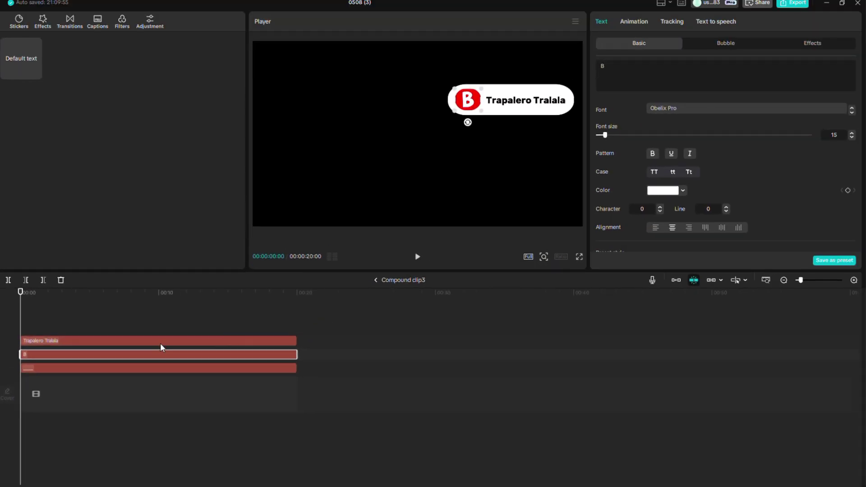
pyautogui.click(160, 341)
pyautogui.hotkey('ctrl', 'a')
pyautogui.write('Tralalero Trala')
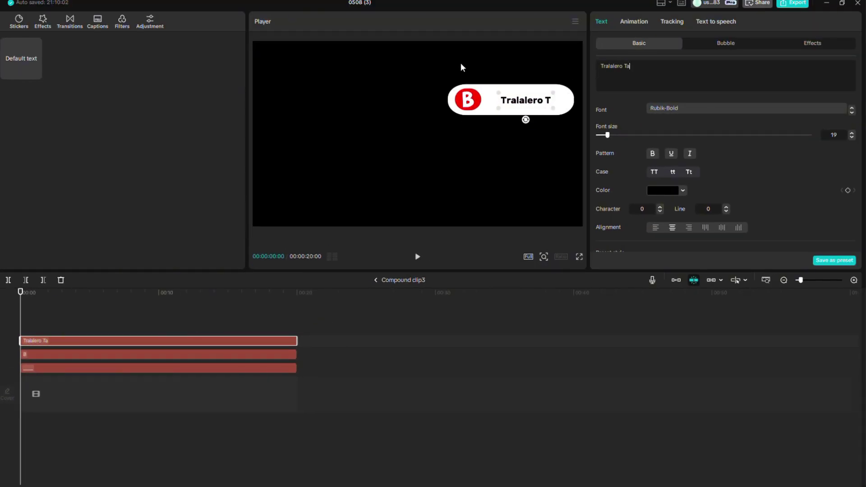
pyautogui.write('la')
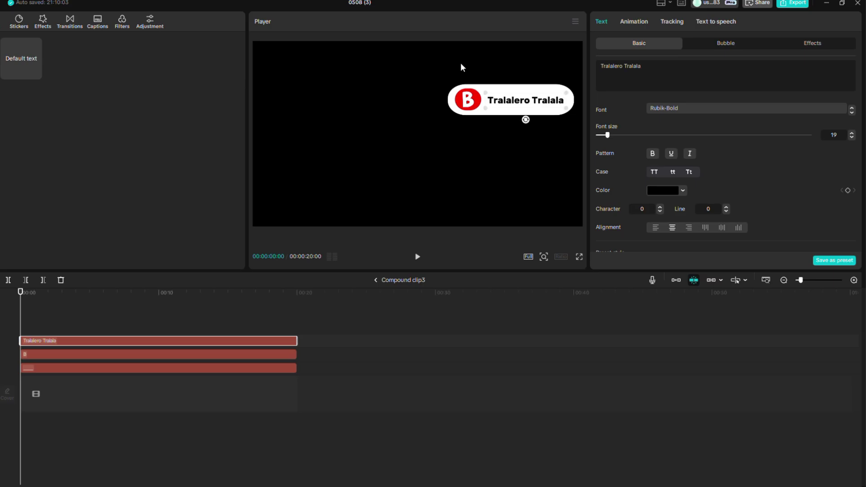
pyautogui.click(376, 280)
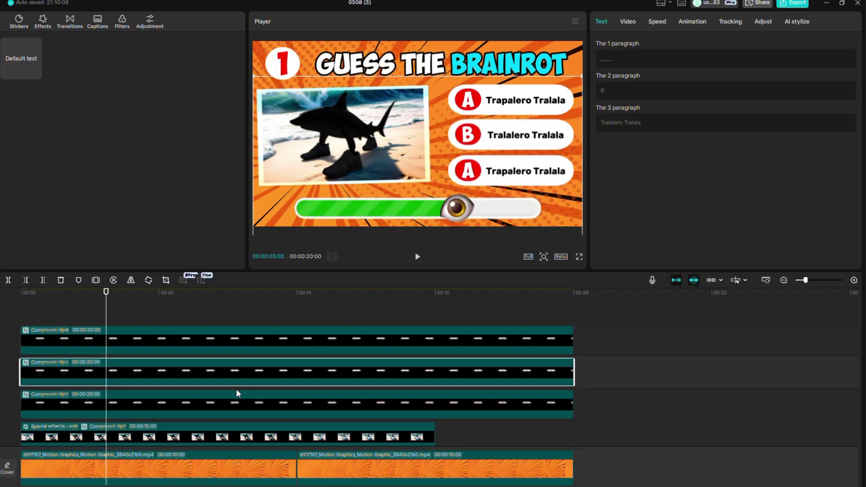
# In the third answer's compound clip, change the text to "Tripi Tropi", enlarge it and change the letter to C
pyautogui.click(216, 399)
pyautogui.doubleClick(87, 397)
pyautogui.hotkey('ctrl', 'a')
pyautogui.write('Tripi Tropi')
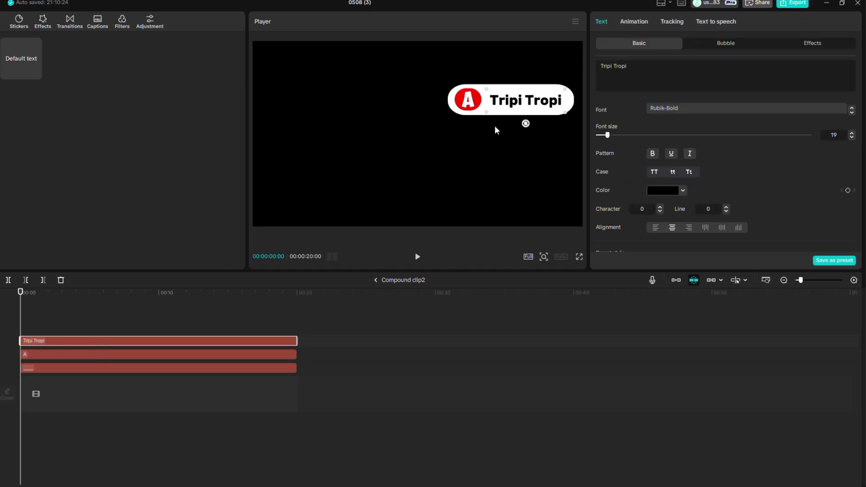
pyautogui.click(468, 101)
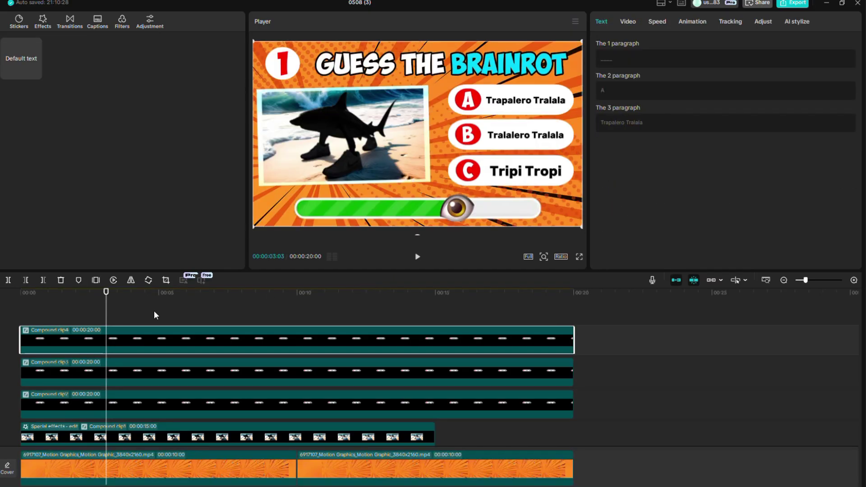
# Apply the Slide Left entrance animation to all three answer compound clips
pyautogui.click(690, 21)
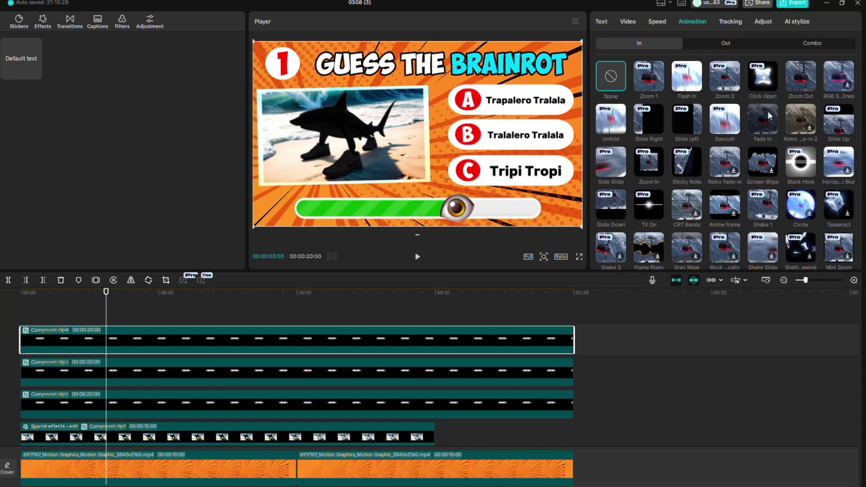
pyautogui.click(688, 116)
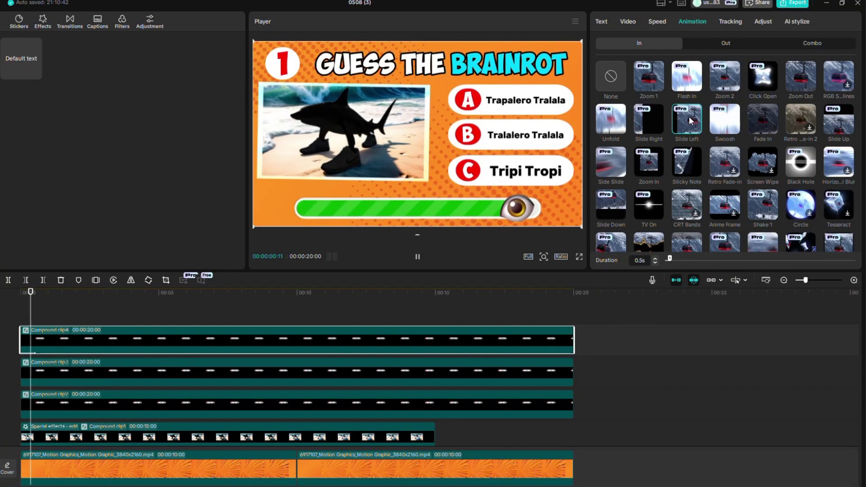
pyautogui.click(233, 367)
pyautogui.click(690, 21)
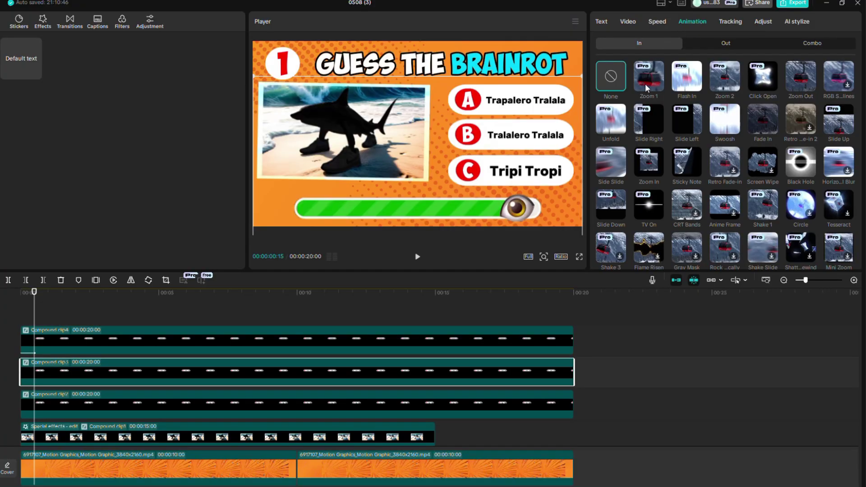
pyautogui.click(687, 117)
pyautogui.click(261, 399)
pyautogui.click(700, 26)
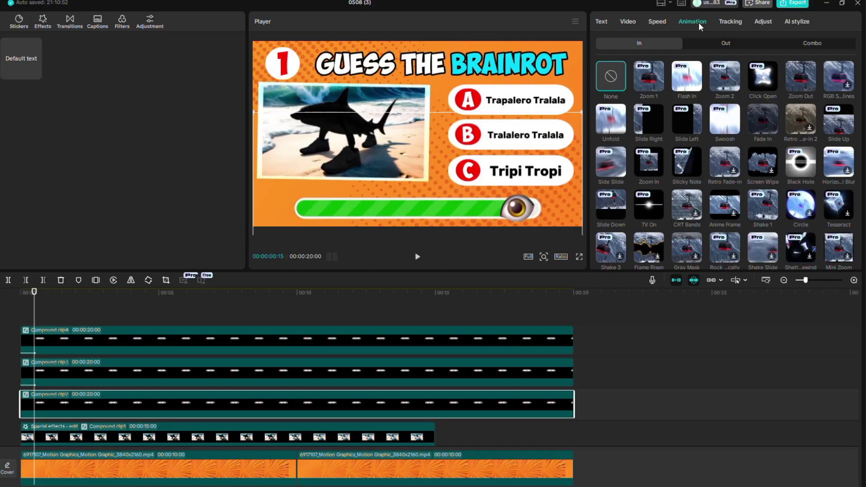
pyautogui.click(688, 130)
# Shift answer B's compound clip so it starts at 00:00:00:10
pyautogui.click(63, 370)
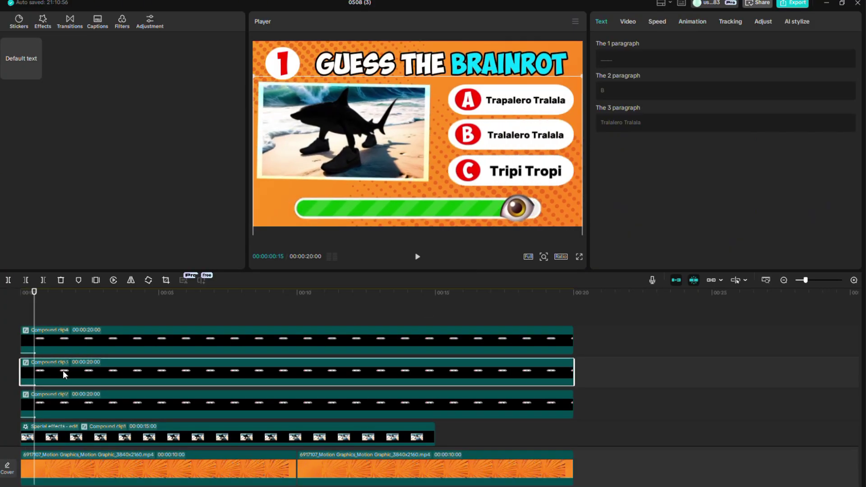
pyautogui.moveTo(31, 310); pyautogui.dragTo(20, 312)
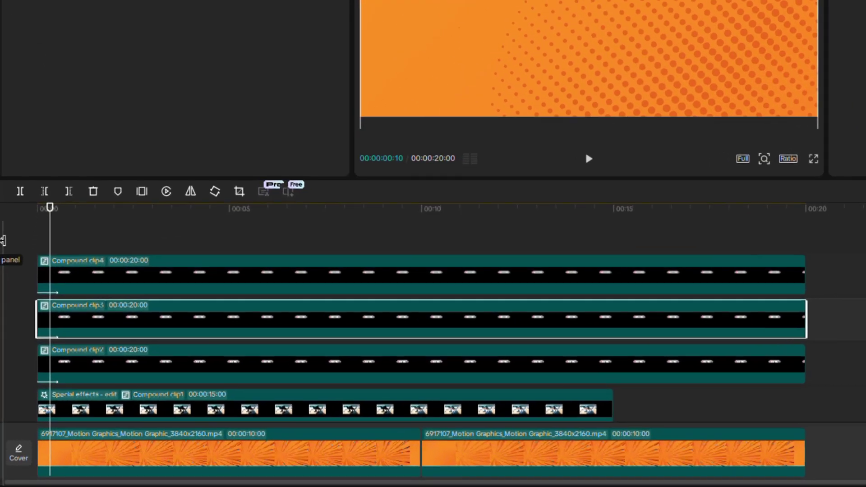
pyautogui.hotkey('shift', 'Right')
pyautogui.moveTo(143, 325); pyautogui.dragTo(145, 324)
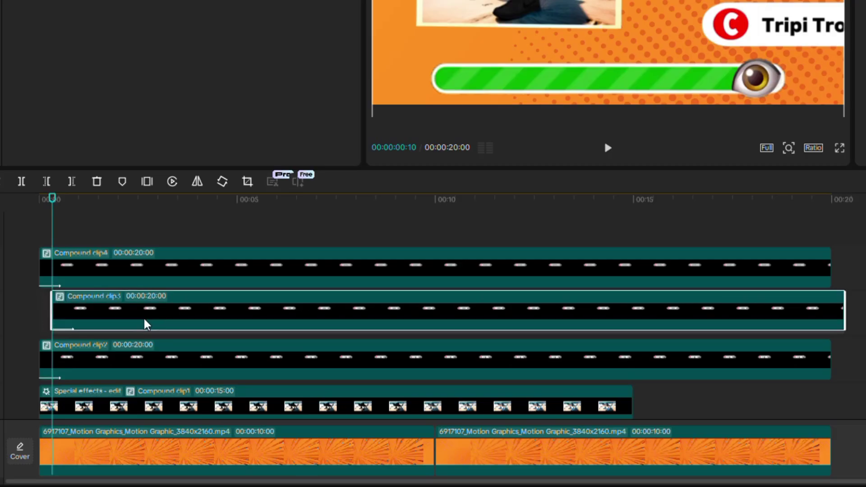
# Shift answer C's compound clip so it starts at 00:00:00:20
pyautogui.click(107, 372)
pyautogui.hotkey('shift', 'Right')
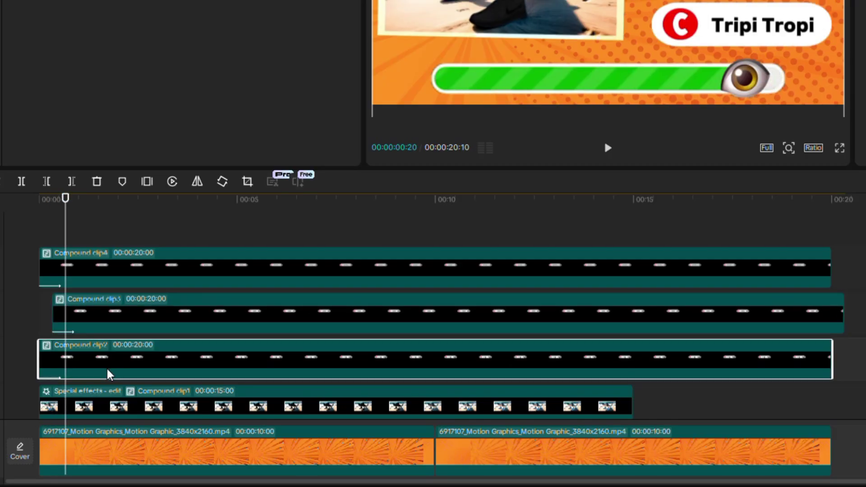
pyautogui.moveTo(107, 374); pyautogui.dragTo(144, 371)
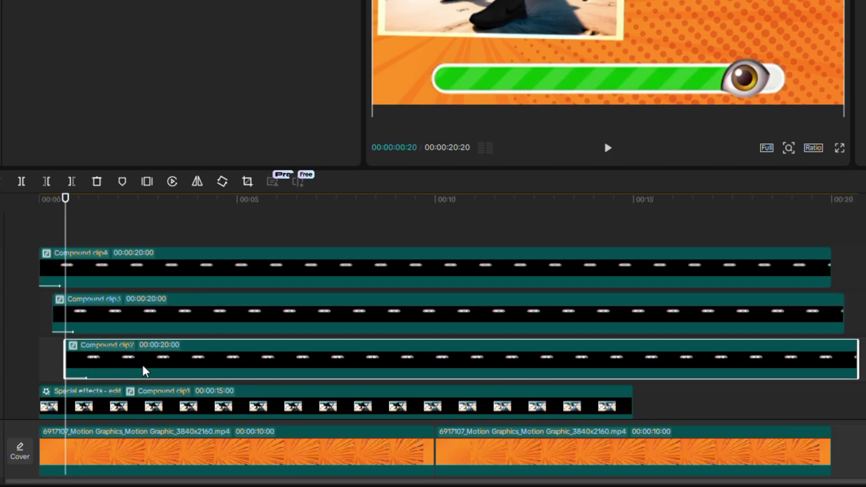
pyautogui.click(143, 323)
# Locate the moment around 00:00:09:15 where the timer bar runs out
pyautogui.click(435, 224)
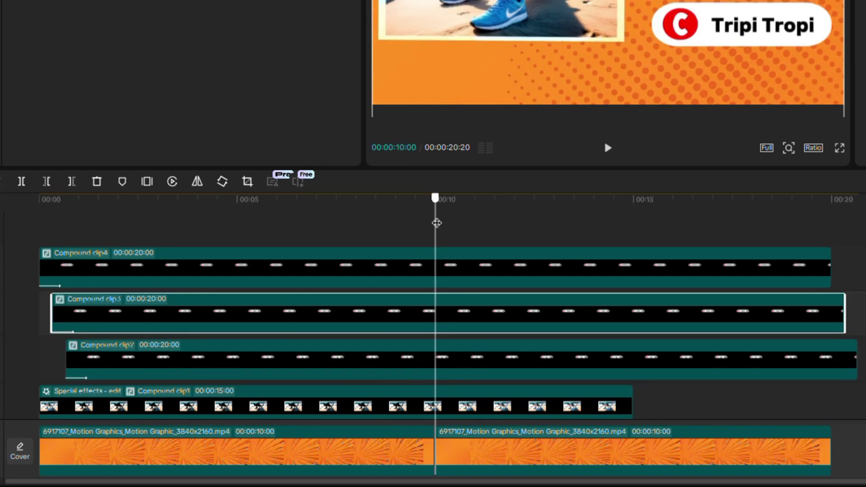
pyautogui.scroll(-3, 437, 224)
pyautogui.moveTo(431, 214); pyautogui.dragTo(416, 209)
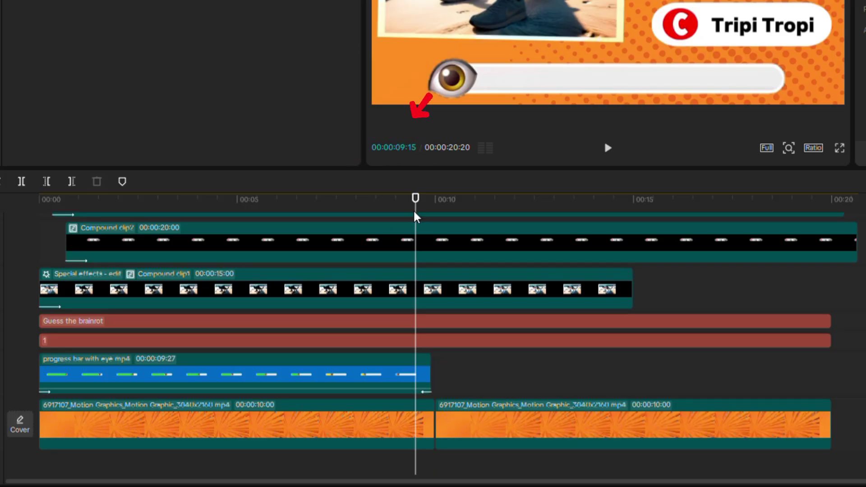
pyautogui.scroll(3, 431, 266)
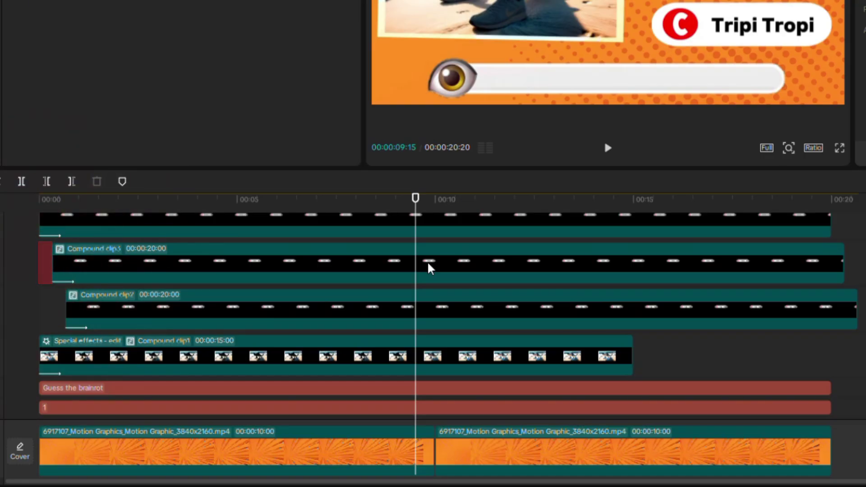
# Inside answer B's compound clip, split the B letter clip at 00:00:09:05
pyautogui.doubleClick(429, 268)
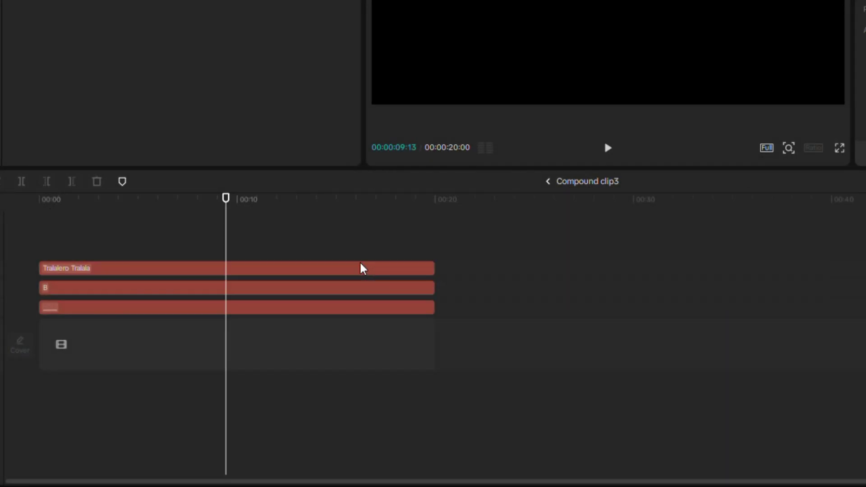
pyautogui.press('Left')
pyautogui.press('Left')
pyautogui.press('Left')
pyautogui.press('Left')
pyautogui.press('Left')
pyautogui.press('Left')
pyautogui.press('Left')
pyautogui.press('Left')
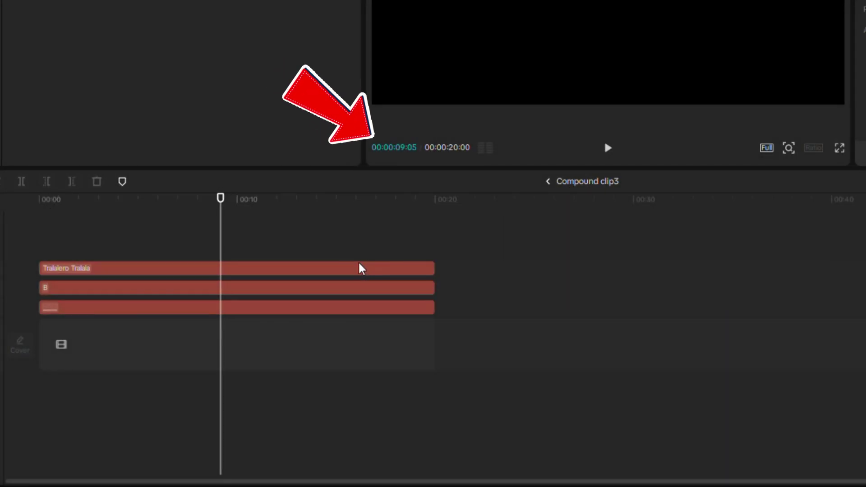
pyautogui.click(305, 289)
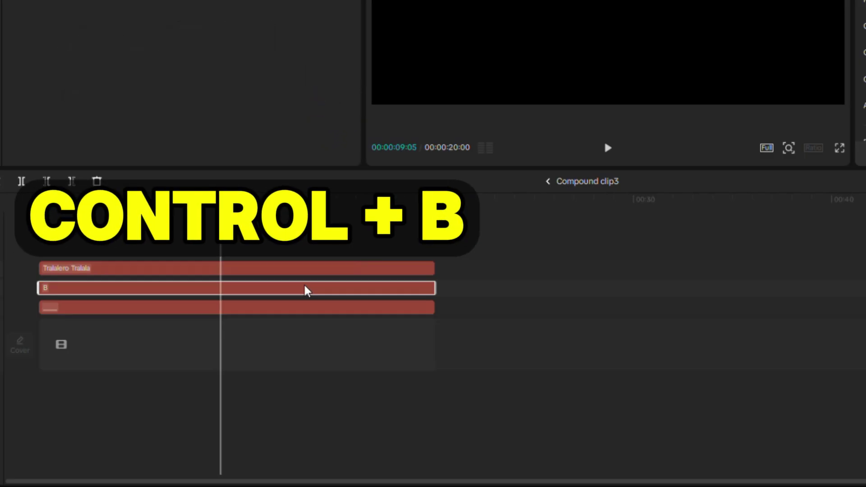
pyautogui.hotkey('ctrl', 'b')
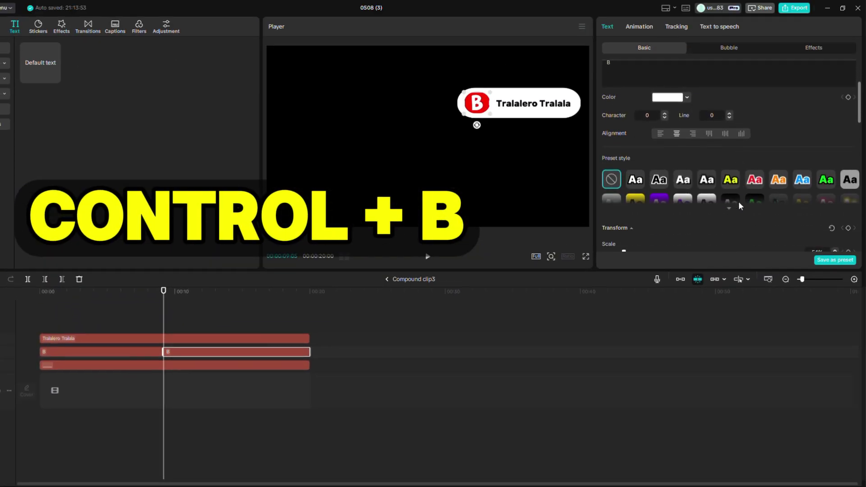
pyautogui.scroll(-10, 738, 201)
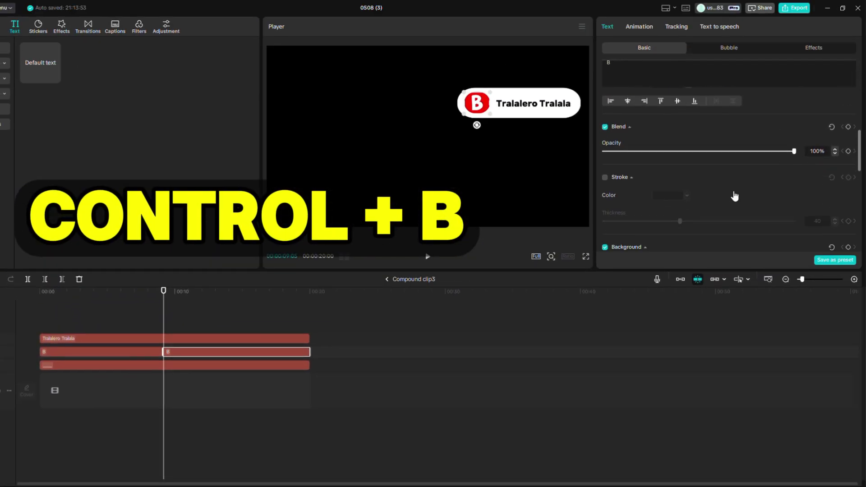
# Keyframe the second B clip's background color to turn from red to green at 00:00:09:10, and return to the main timeline
pyautogui.scroll(2, 694, 162)
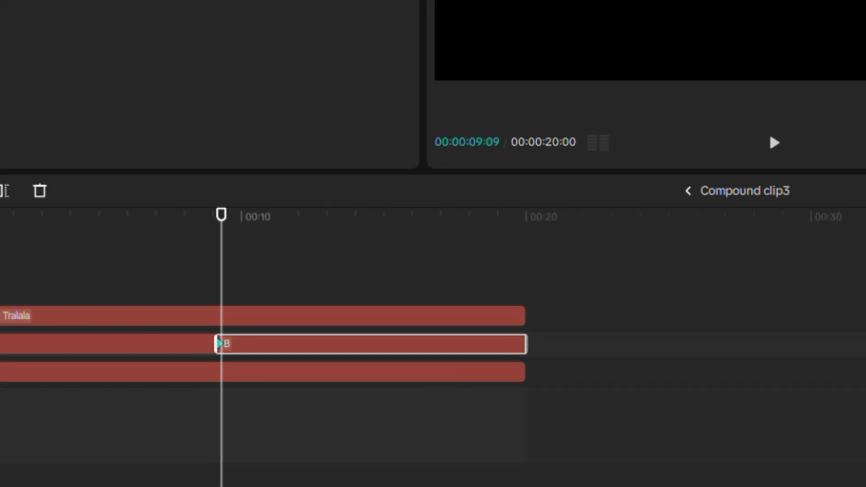
pyautogui.click(653, 130)
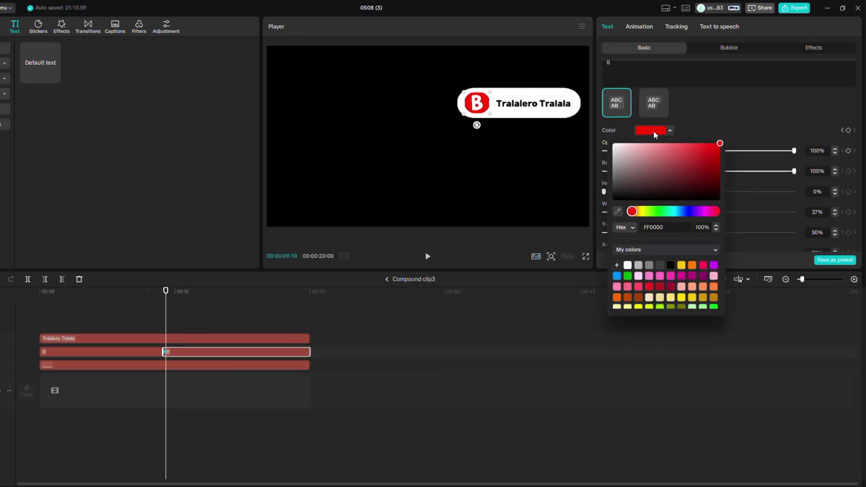
pyautogui.click(663, 211)
pyautogui.click(715, 160)
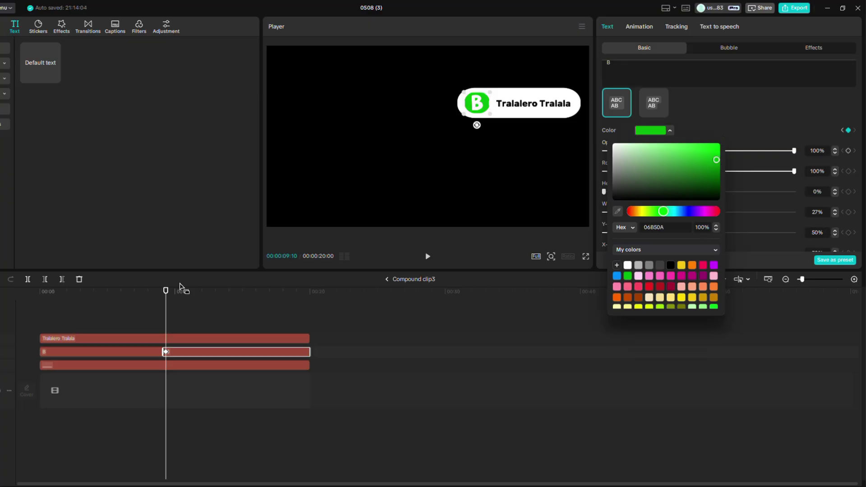
pyautogui.click(154, 321)
pyautogui.click(386, 279)
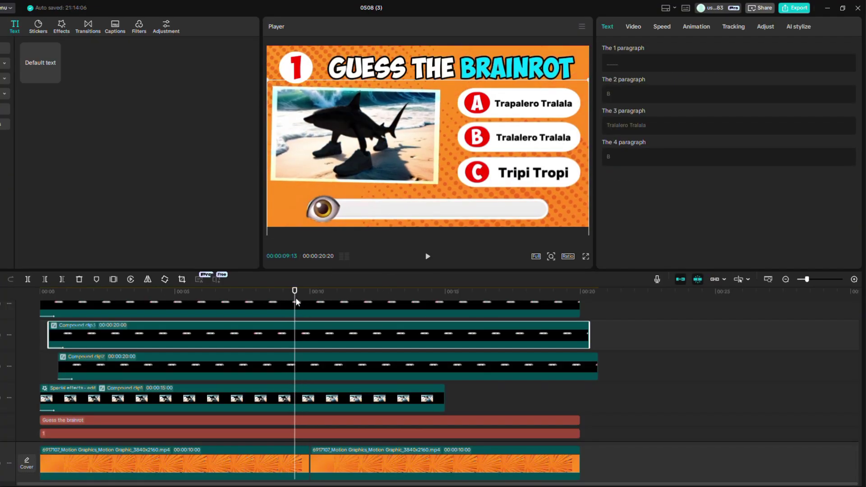
# Keyframe answer B's compound clip at 00:00:09:15 and enlarge it to 120% at 00:00:09:20, positioned at X -326, Y -476
pyautogui.moveTo(296, 302); pyautogui.dragTo(298, 299)
pyautogui.click(633, 28)
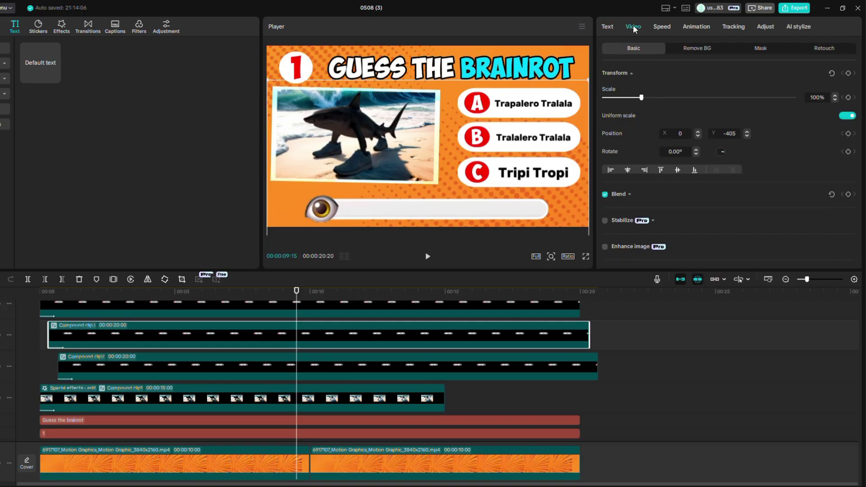
pyautogui.press('Right')
pyautogui.press('Right')
pyautogui.press('Right')
pyautogui.press('Right')
pyautogui.press('Right')
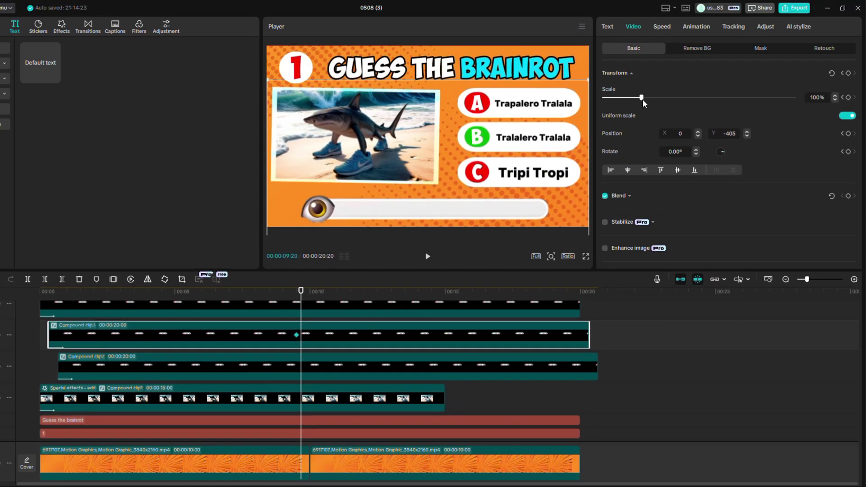
pyautogui.moveTo(643, 99); pyautogui.dragTo(649, 98)
pyautogui.press('space')
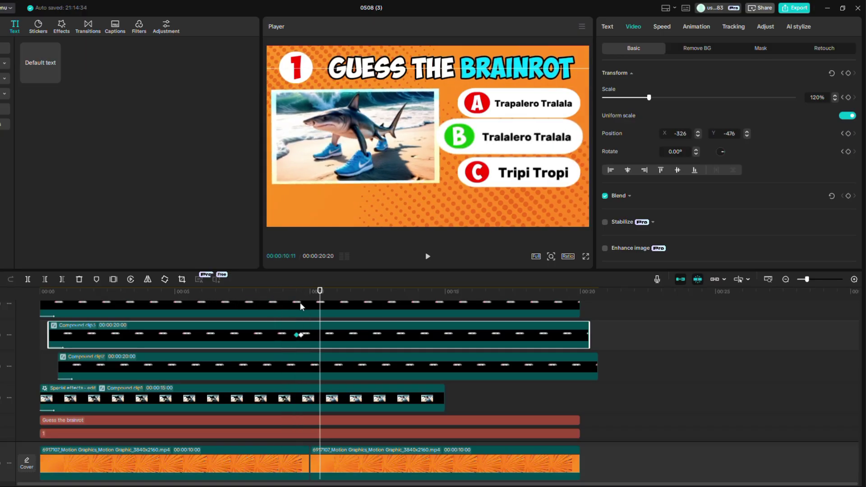
# Keyframe the opacity of answer A's compound clip from 00:00:09:15 so the answer fades to partly transparent
pyautogui.click(299, 313)
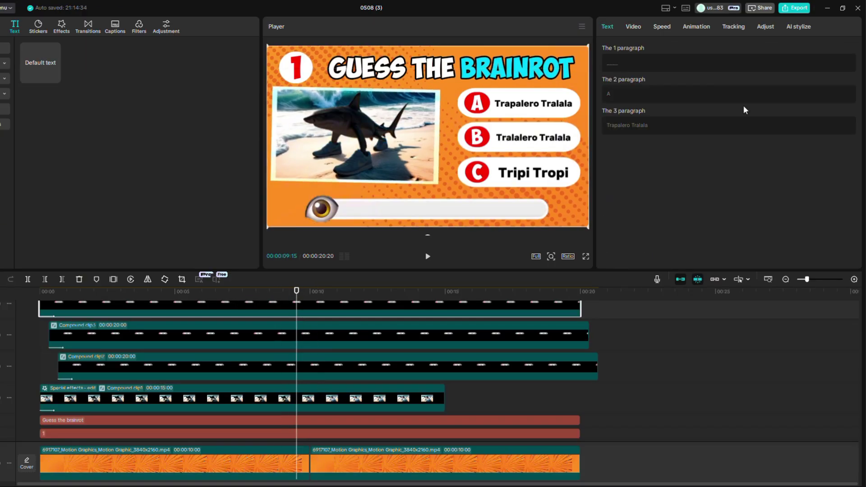
pyautogui.click(635, 28)
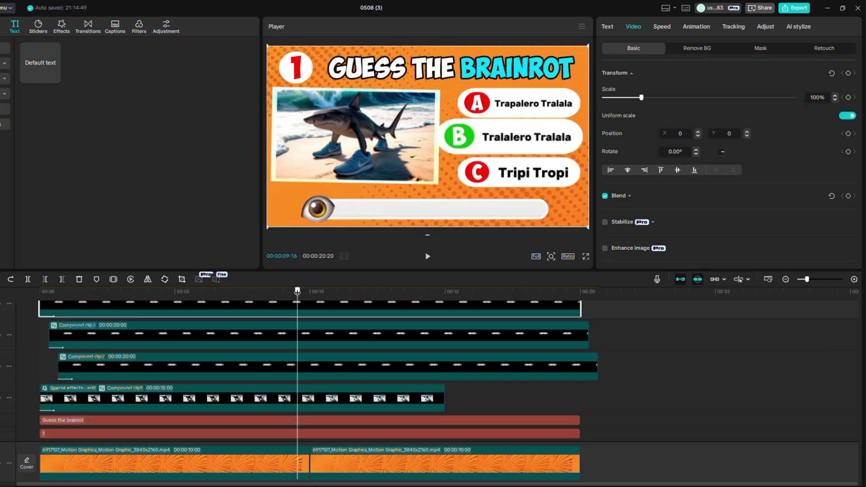
pyautogui.scroll(-3, 767, 166)
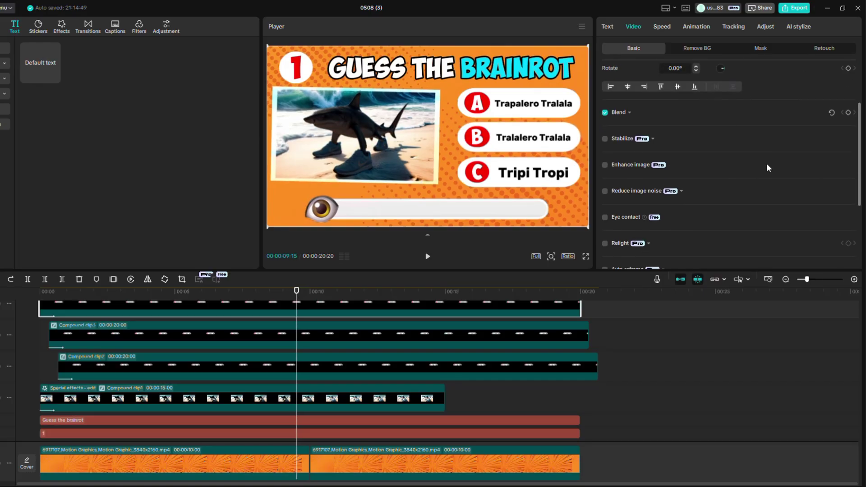
pyautogui.click(629, 93)
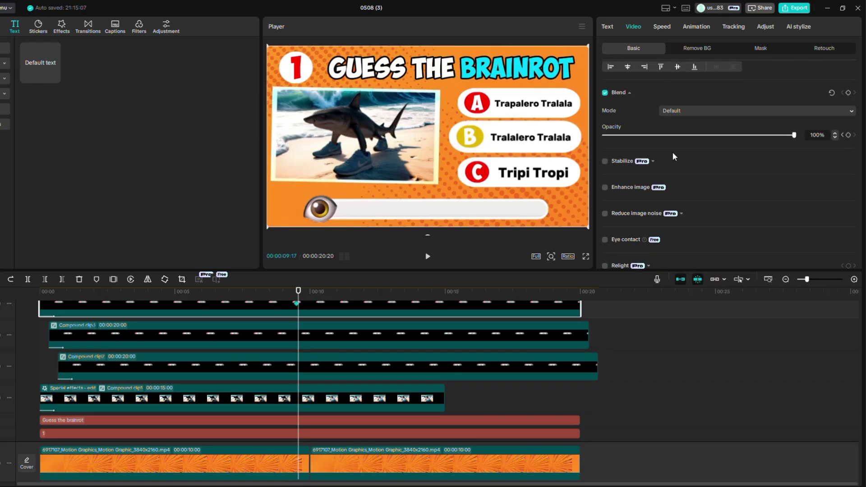
pyautogui.moveTo(792, 135); pyautogui.dragTo(678, 141)
# Keyframe the opacity of answer C's compound clip at 00:00:09:15 and lower it to 40% at 00:00:09:20
pyautogui.moveTo(300, 290); pyautogui.dragTo(297, 291)
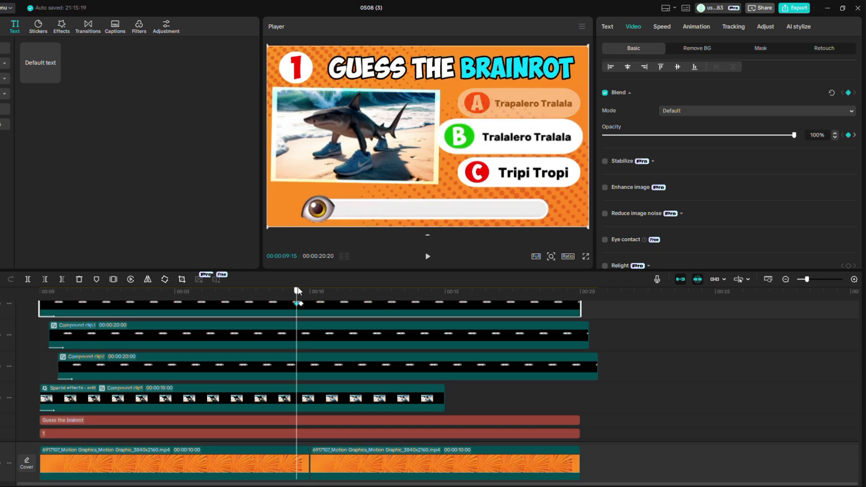
pyautogui.click(298, 366)
pyautogui.click(633, 28)
pyautogui.scroll(-1, 715, 116)
pyautogui.scroll(-1, 715, 115)
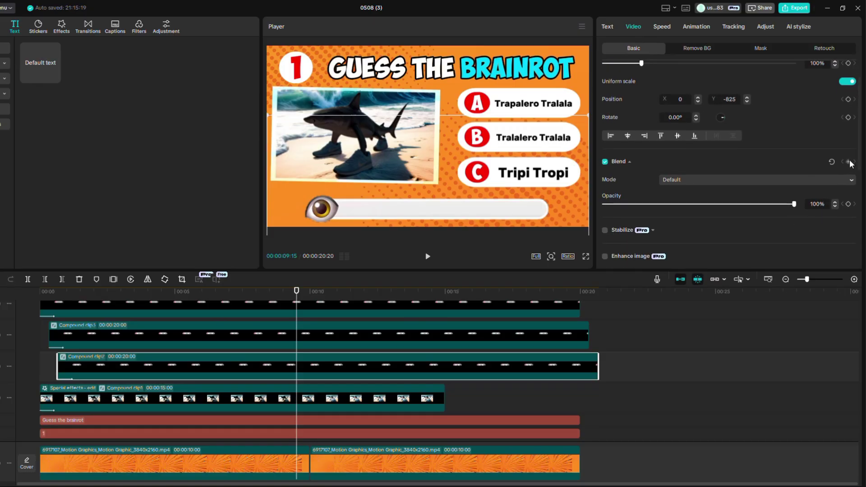
pyautogui.click(848, 162)
pyautogui.press('Right')
pyautogui.press('Right')
pyautogui.press('Right')
pyautogui.press('Right')
pyautogui.press('Right')
pyautogui.moveTo(684, 205); pyautogui.dragTo(653, 204)
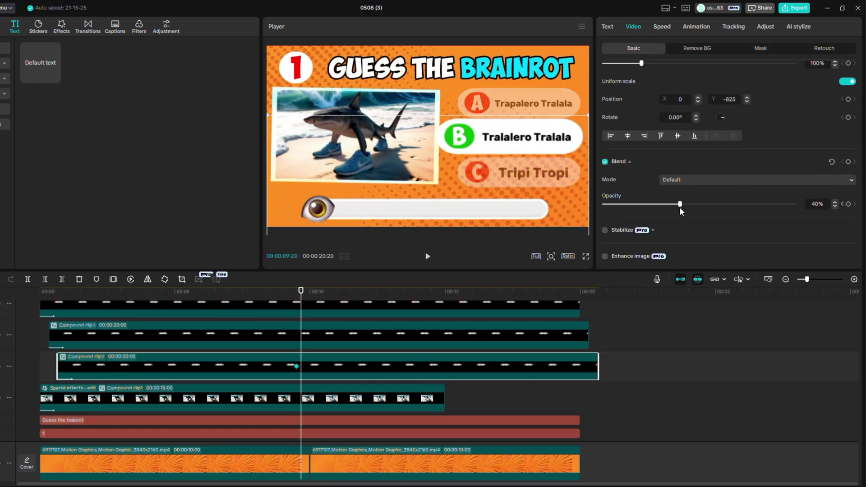
# Preview the sequence from the start, and trim the compound clips of answers B and C to end with answer A's clip
pyautogui.click(48, 292)
pyautogui.click(427, 256)
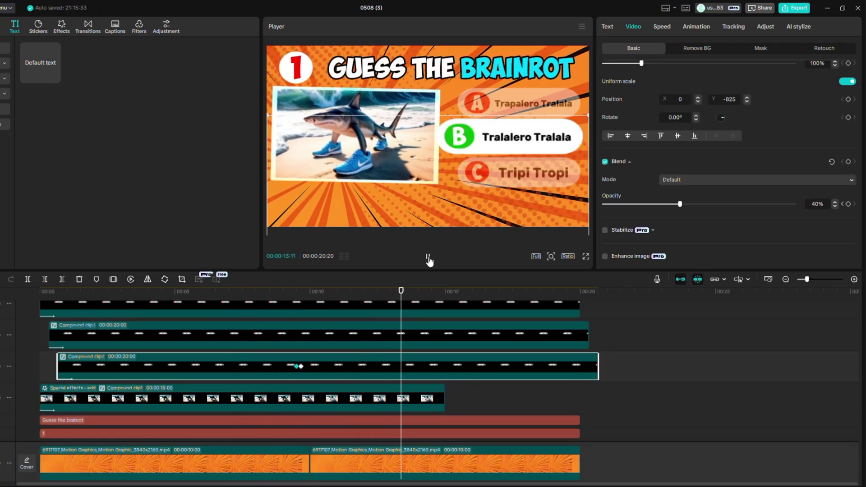
pyautogui.click(427, 256)
pyautogui.moveTo(586, 339); pyautogui.dragTo(579, 338)
pyautogui.moveTo(599, 366); pyautogui.dragTo(581, 367)
# Inside the picture's compound clip, split the middle-track shark image at 00:00:11:10
pyautogui.doubleClick(375, 404)
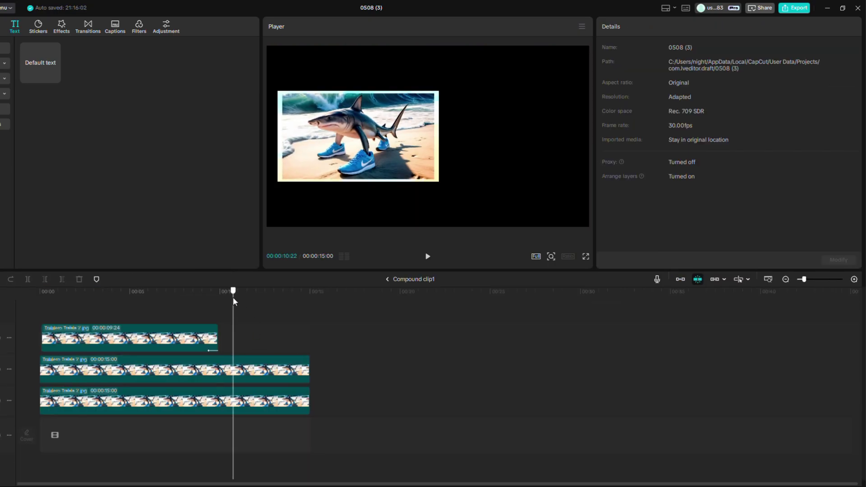
pyautogui.click(277, 367)
pyautogui.hotkey('ctrl', 'b')
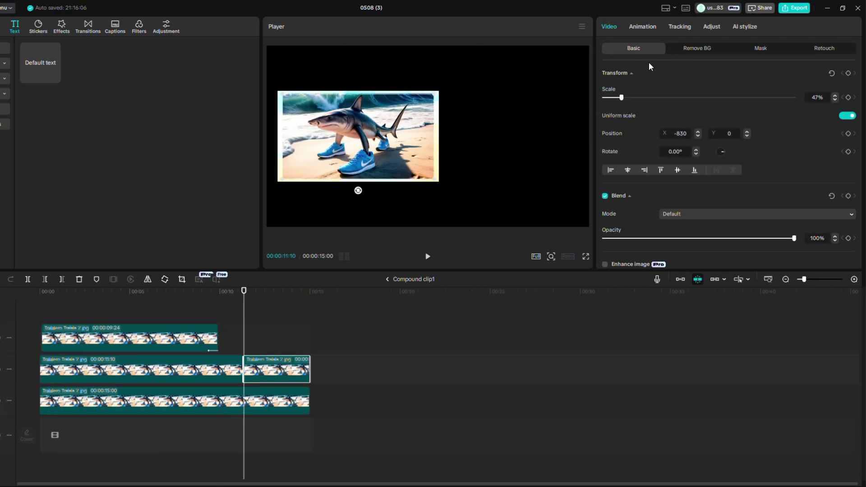
# Find the fiery Explosion video effect, apply it to the second part of the split shark image, and return to the main timeline
pyautogui.click(64, 25)
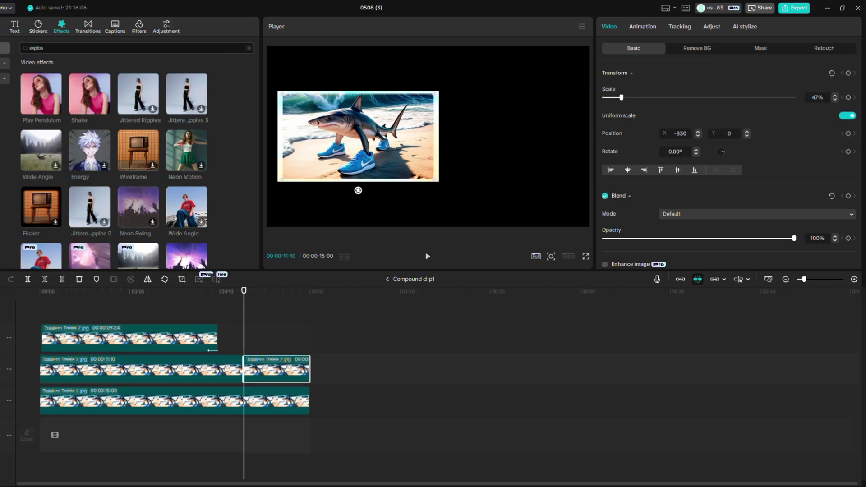
pyautogui.write('explosion')
pyautogui.press('Return')
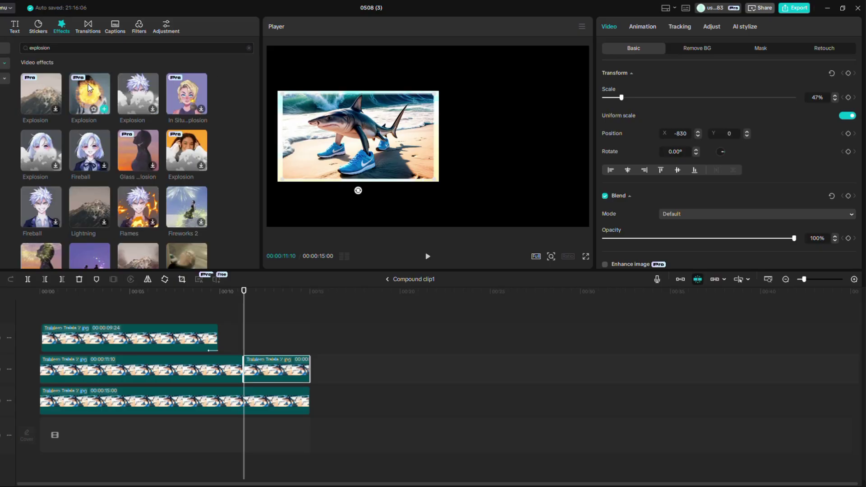
pyautogui.moveTo(89, 94); pyautogui.dragTo(260, 366)
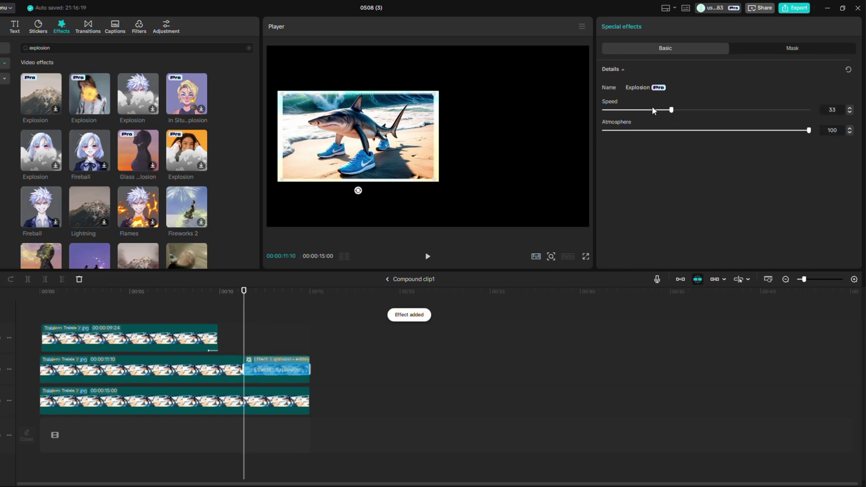
pyautogui.press('space')
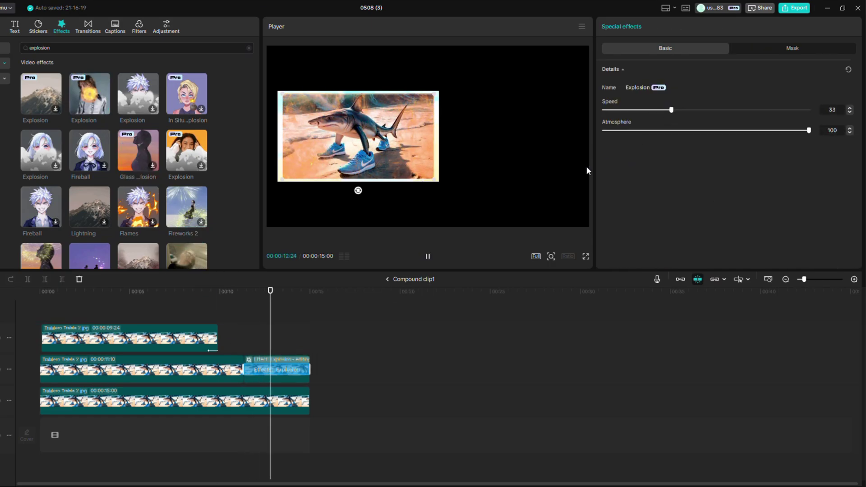
pyautogui.click(387, 280)
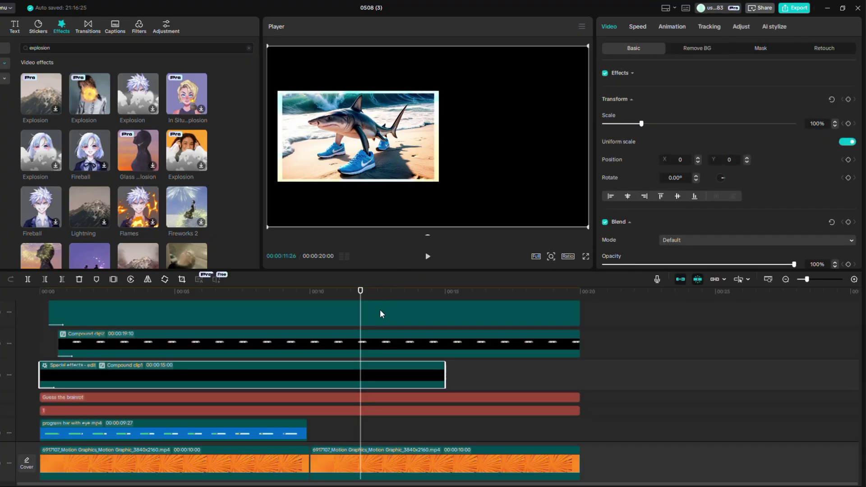
# Combine the three answer clips into one compound clip and apply the Camera Shake effect with range 3 and speed 2
pyautogui.click(318, 296)
pyautogui.press('space')
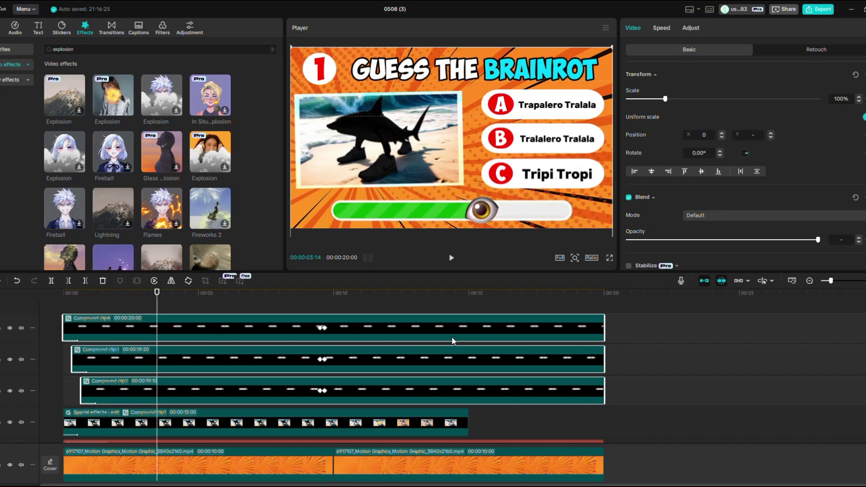
pyautogui.hotkey('alt', 'g')
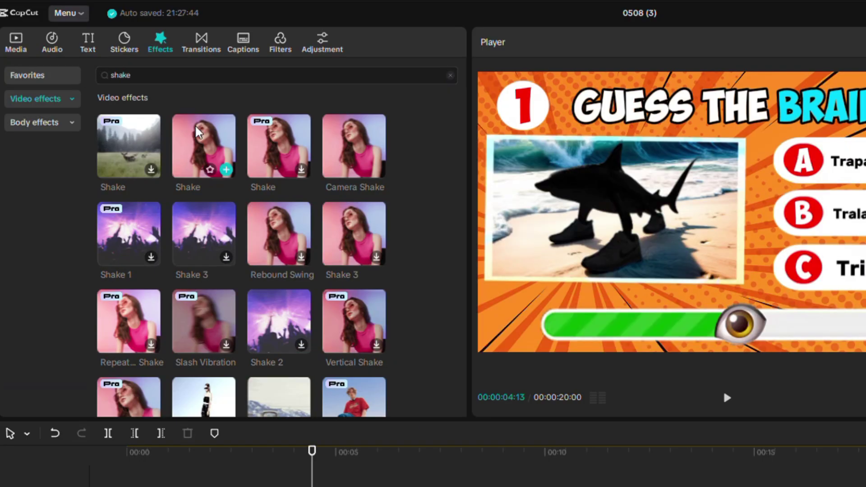
pyautogui.click(301, 140)
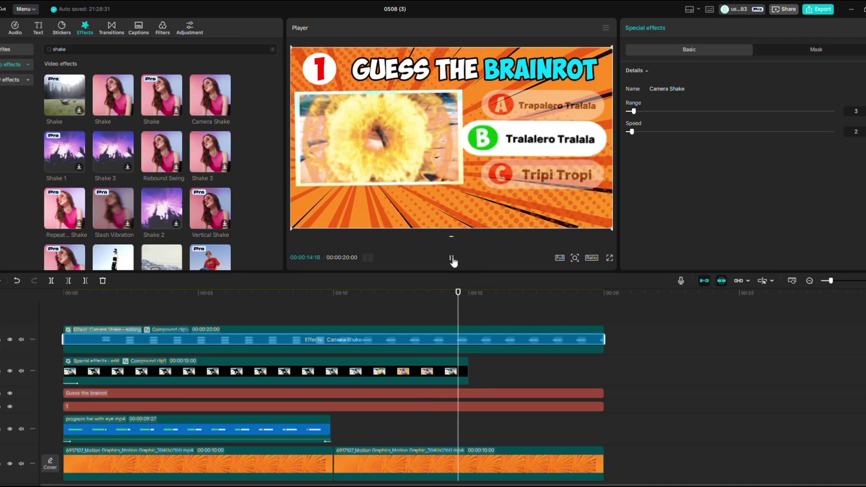
pyautogui.click(411, 310)
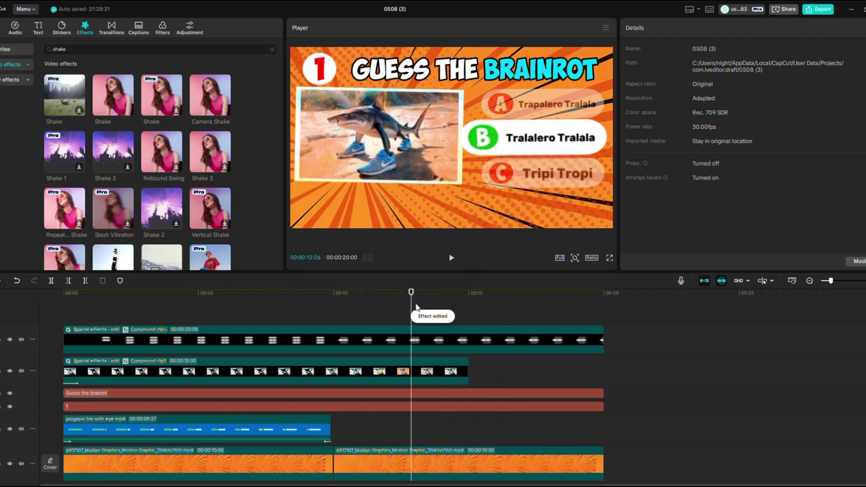
# Split the answers, title and number clips where the picture clip ends at 00:00:15:00, and delete the remaining parts
pyautogui.moveTo(413, 308); pyautogui.dragTo(468, 307)
pyautogui.click(478, 344)
pyautogui.hotkey('ctrl', 'b')
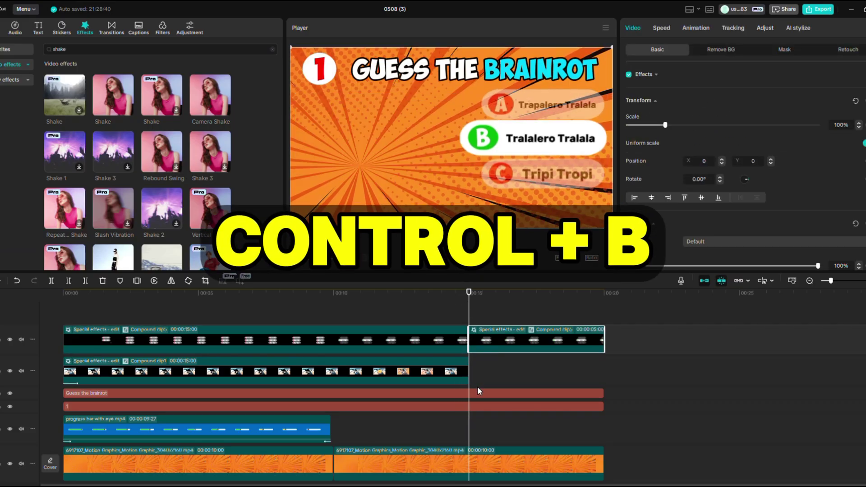
pyautogui.click(477, 395)
pyautogui.keyDown('ctrl'); pyautogui.click(478, 405); pyautogui.keyUp('ctrl')
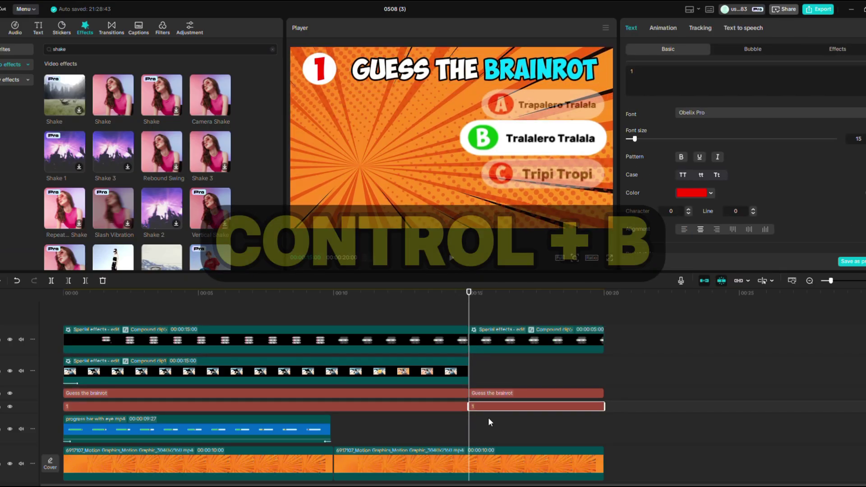
pyautogui.hotkey('ctrl', 'b')
pyautogui.press('Delete')
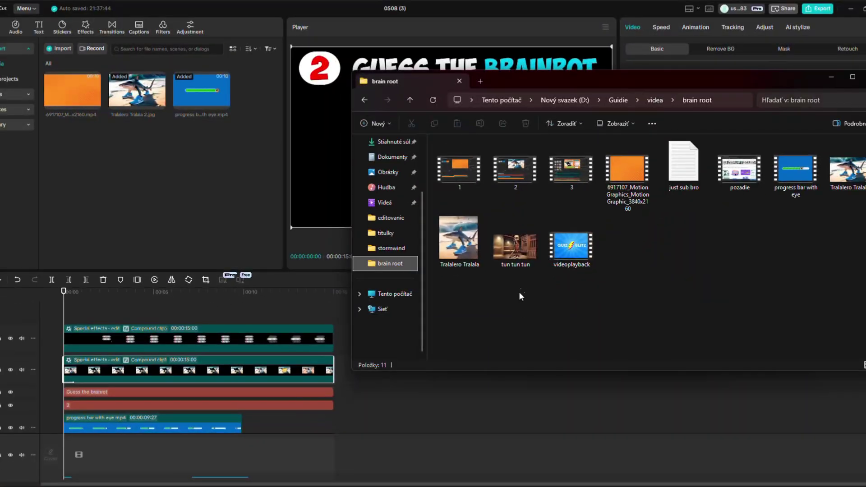
# Import the "tun tun tun" image from the brain root folder, and open the picture's compound clip within question 2
pyautogui.moveTo(515, 252); pyautogui.dragTo(115, 205)
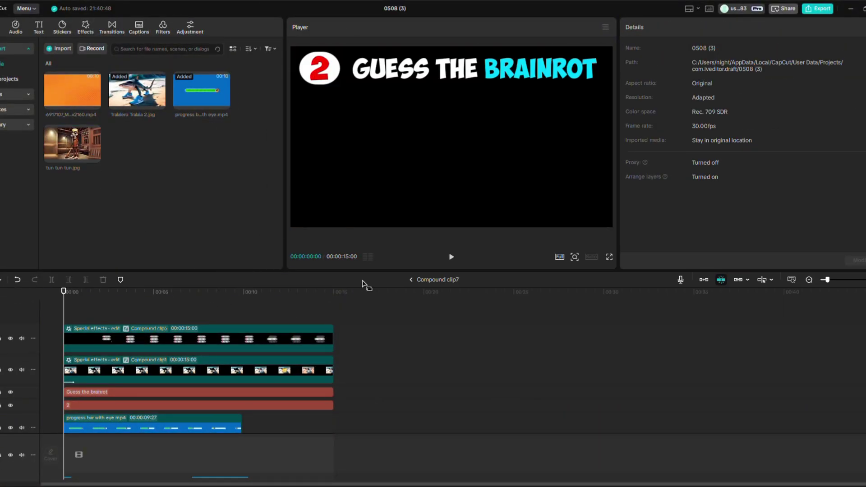
pyautogui.click(131, 303)
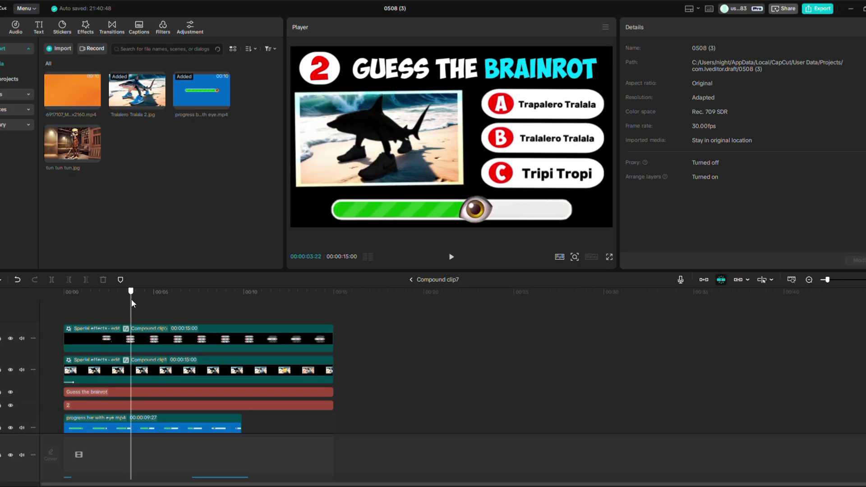
pyautogui.doubleClick(129, 371)
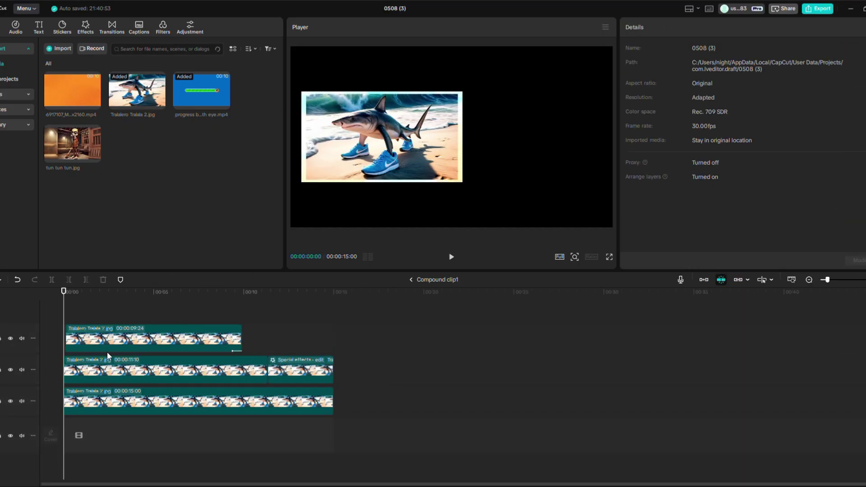
pyautogui.click(134, 296)
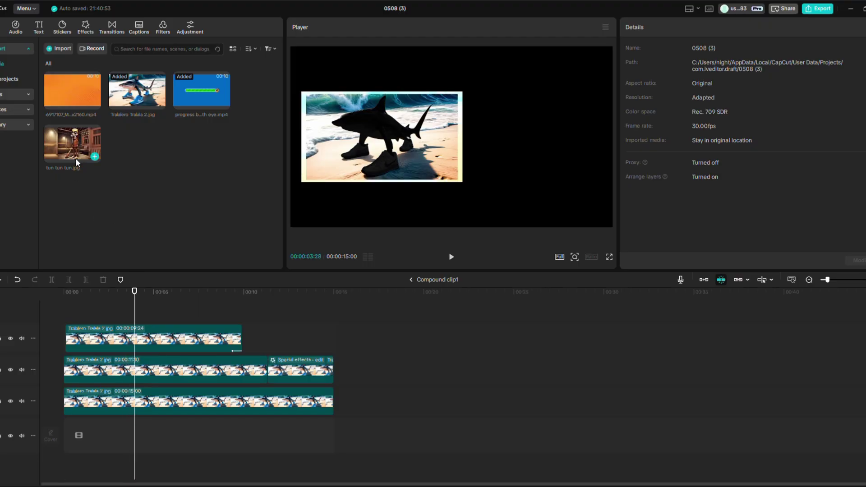
# Replace both middle-track shark clips and the silhouette clip with tun tun tun.jpg, keeping the original video effects
pyautogui.click(242, 293)
pyautogui.moveTo(81, 157); pyautogui.dragTo(252, 368)
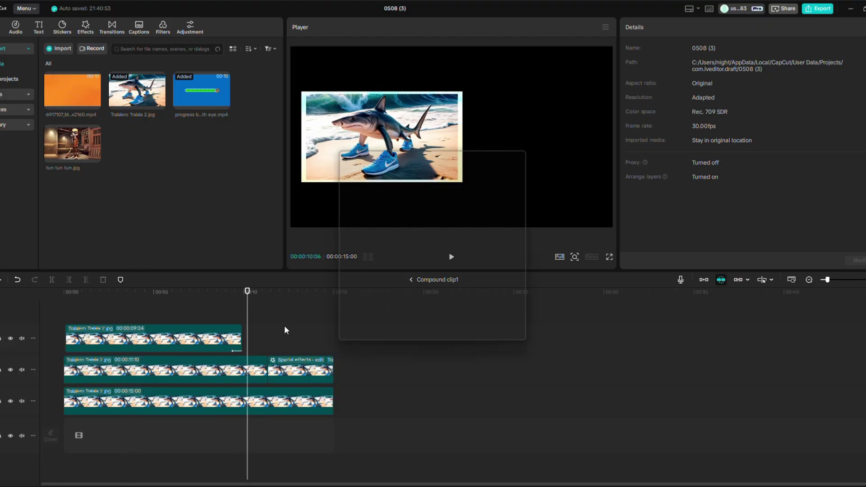
pyautogui.click(471, 332)
pyautogui.moveTo(72, 143); pyautogui.dragTo(312, 383)
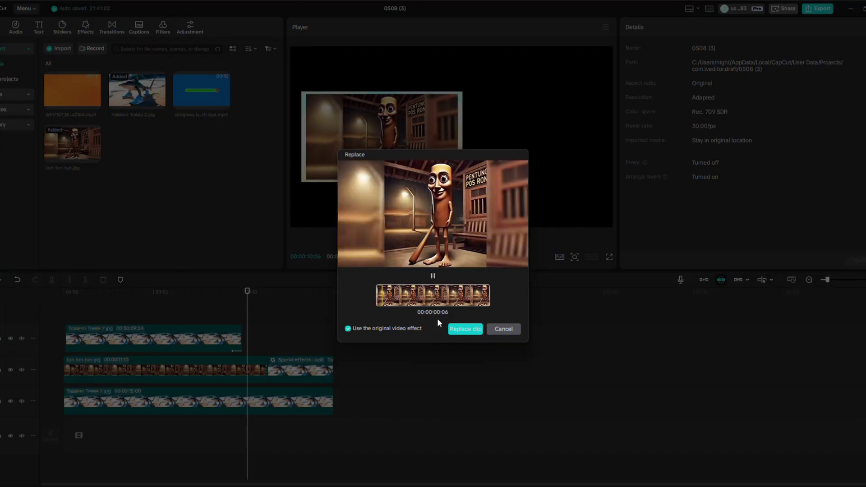
pyautogui.click(473, 329)
pyautogui.moveTo(73, 144); pyautogui.dragTo(129, 339)
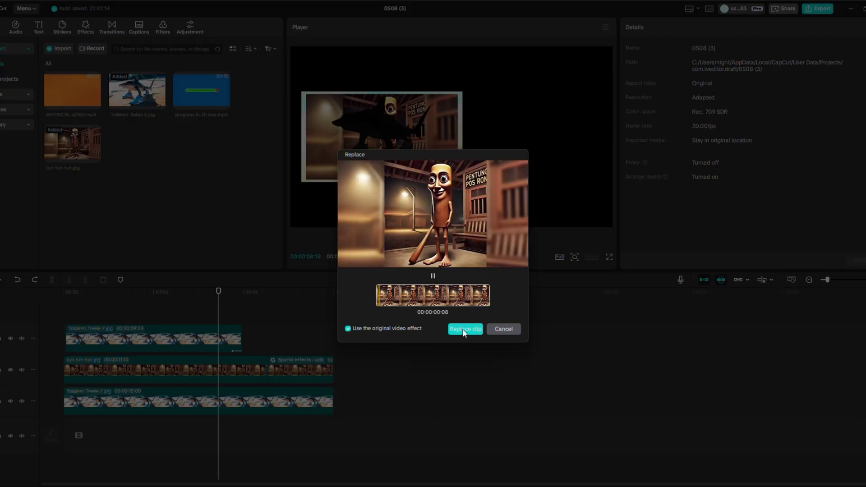
pyautogui.click(462, 328)
pyautogui.click(397, 282)
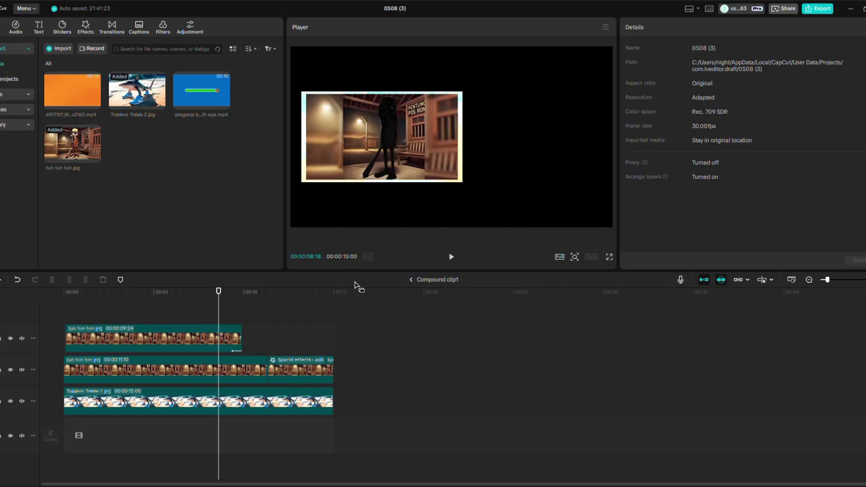